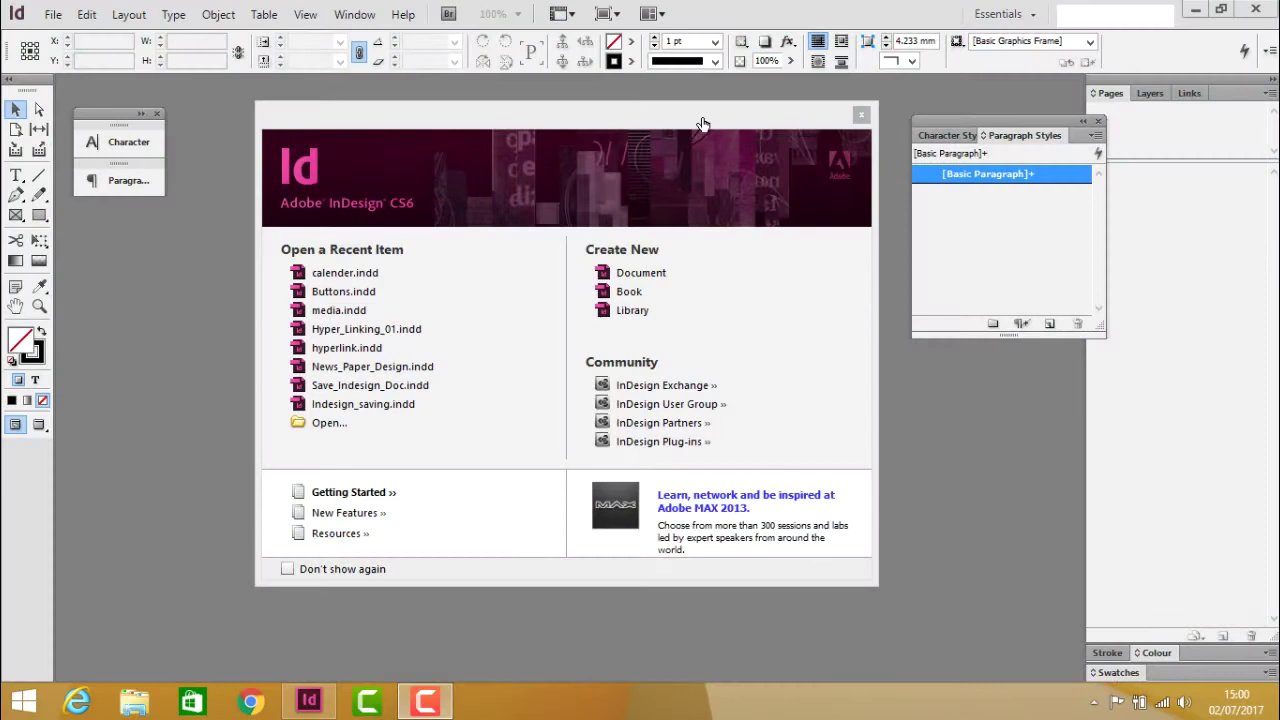
Step: Create a one-page A4 document in portrait orientation with the Digital Publishing intent
click(655, 276)
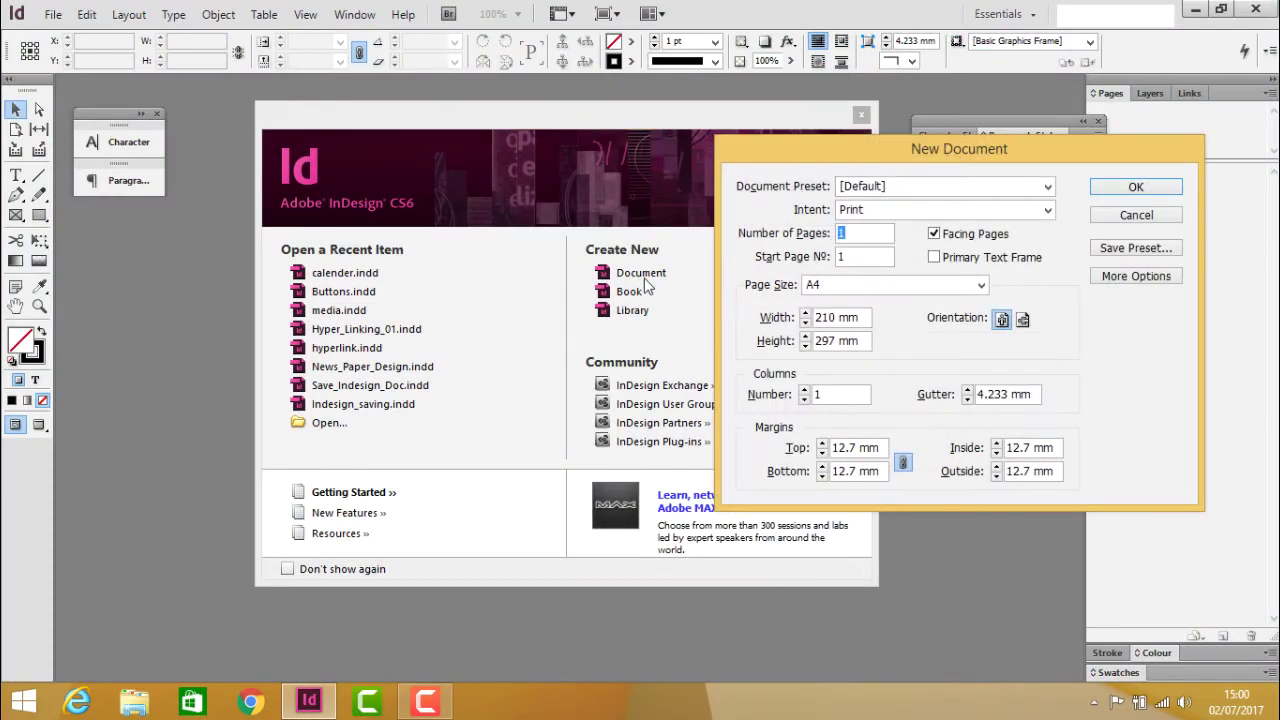
click(881, 212)
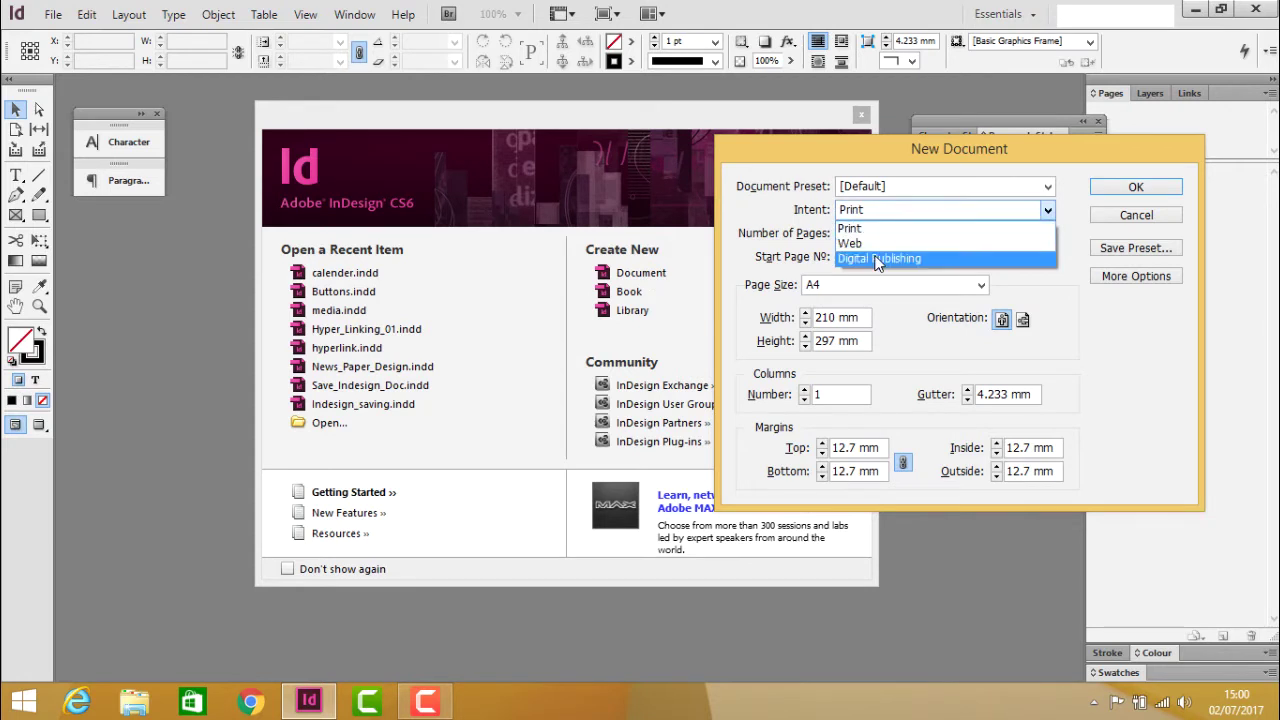
click(868, 257)
click(898, 286)
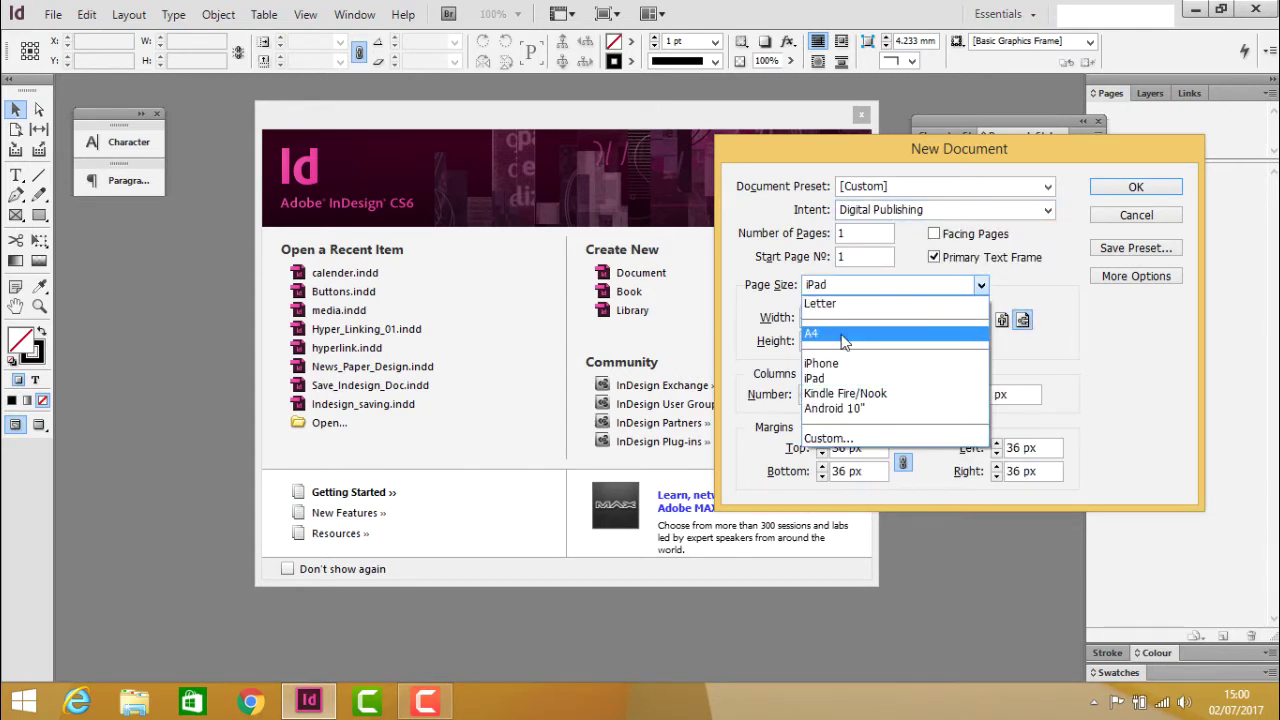
click(843, 336)
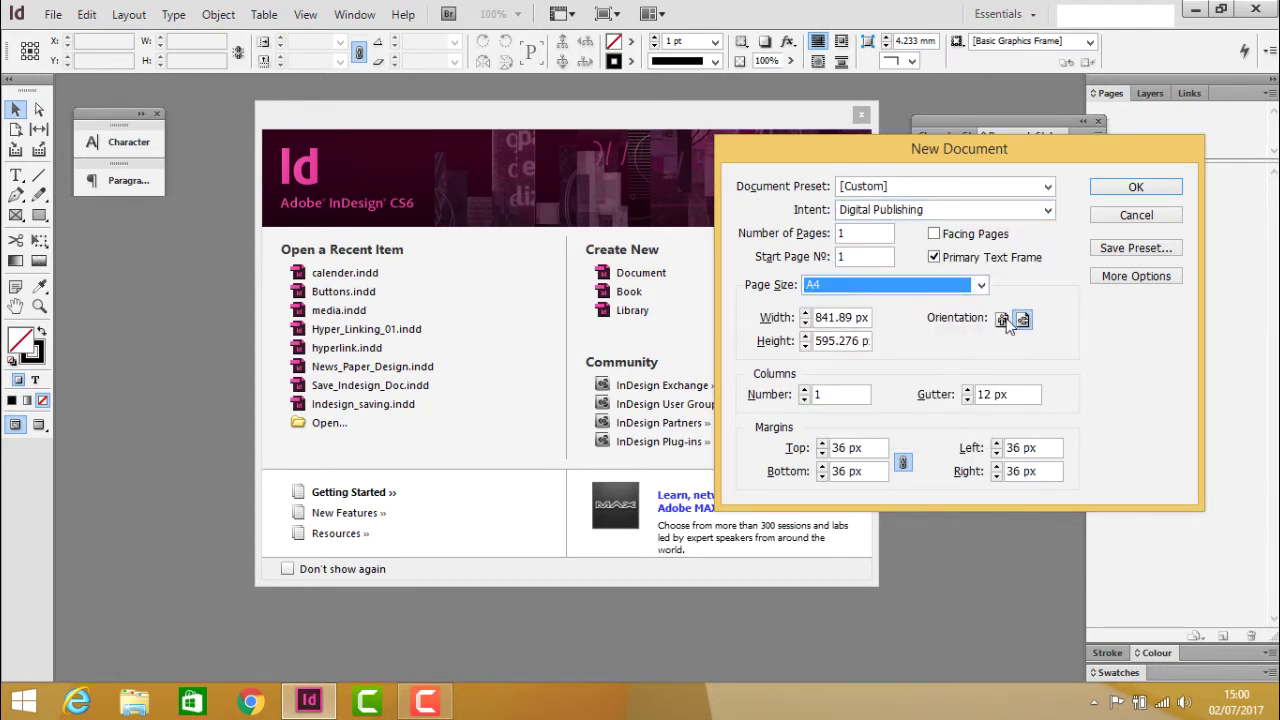
click(858, 236)
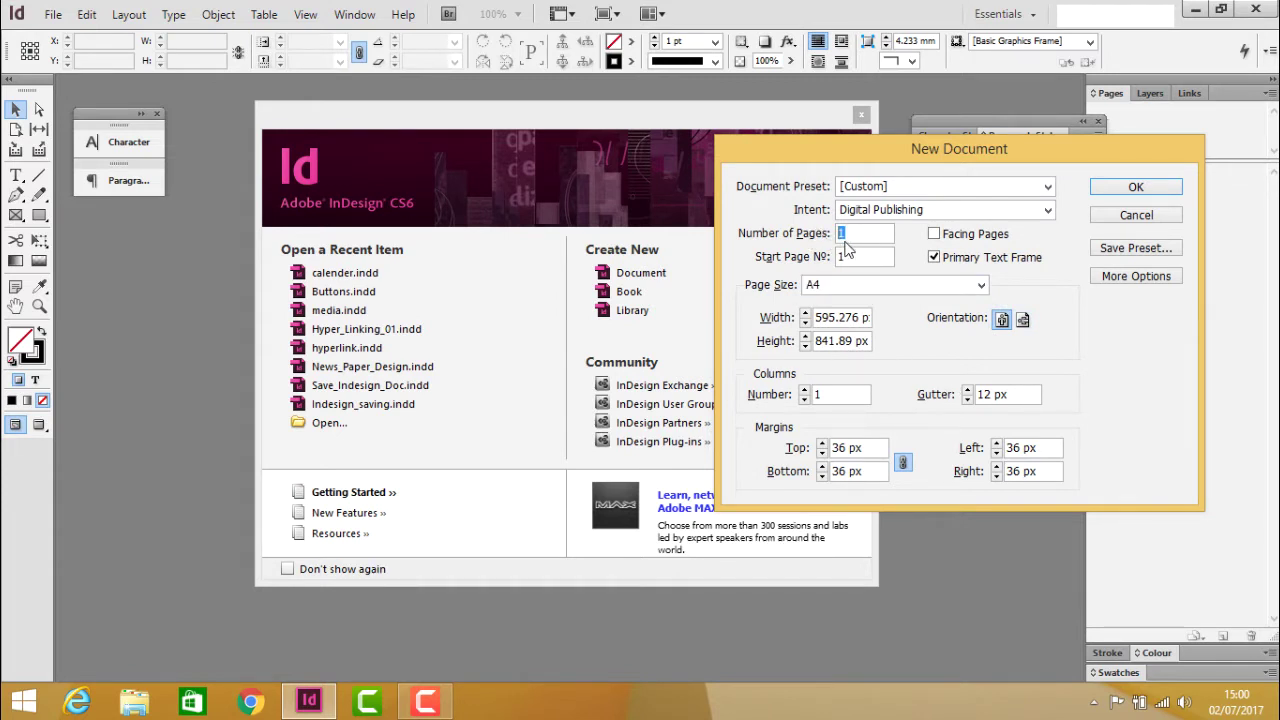
click(1138, 190)
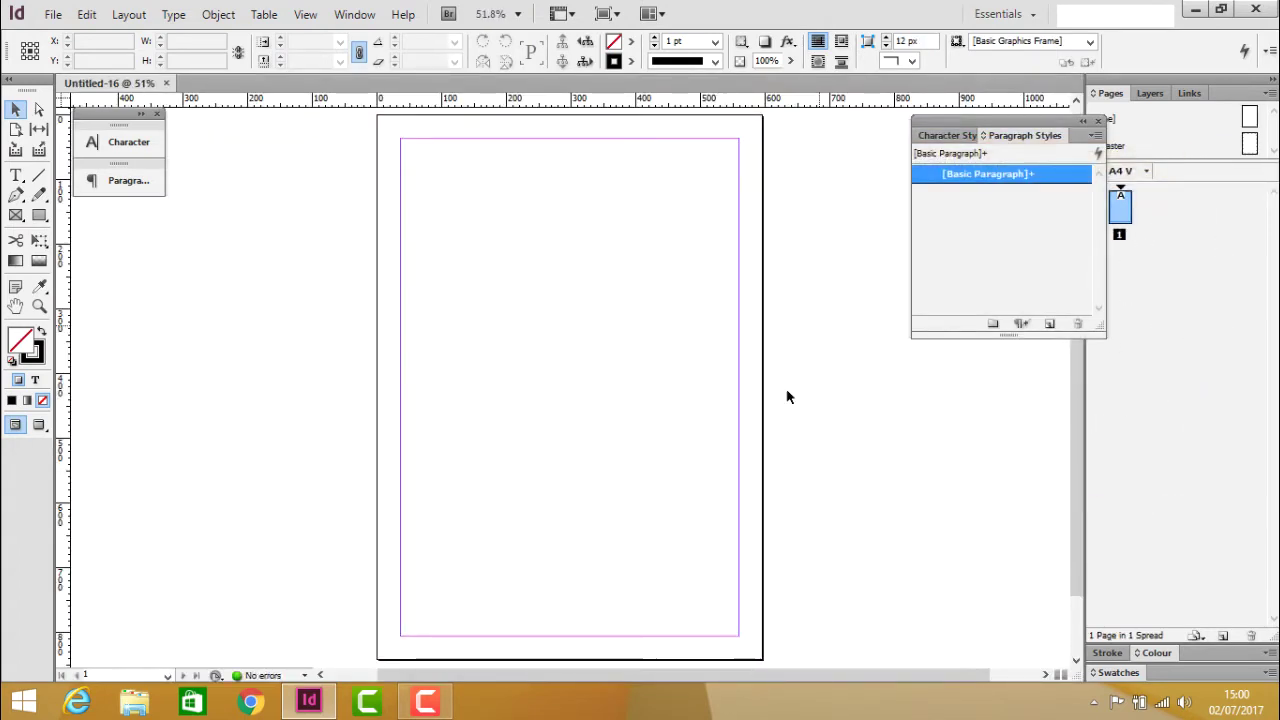
Step: Draw a rectangular graphics frame of about 525 × 770 px filling the page's margin area
drag(686, 314, 714, 271)
click(53, 14)
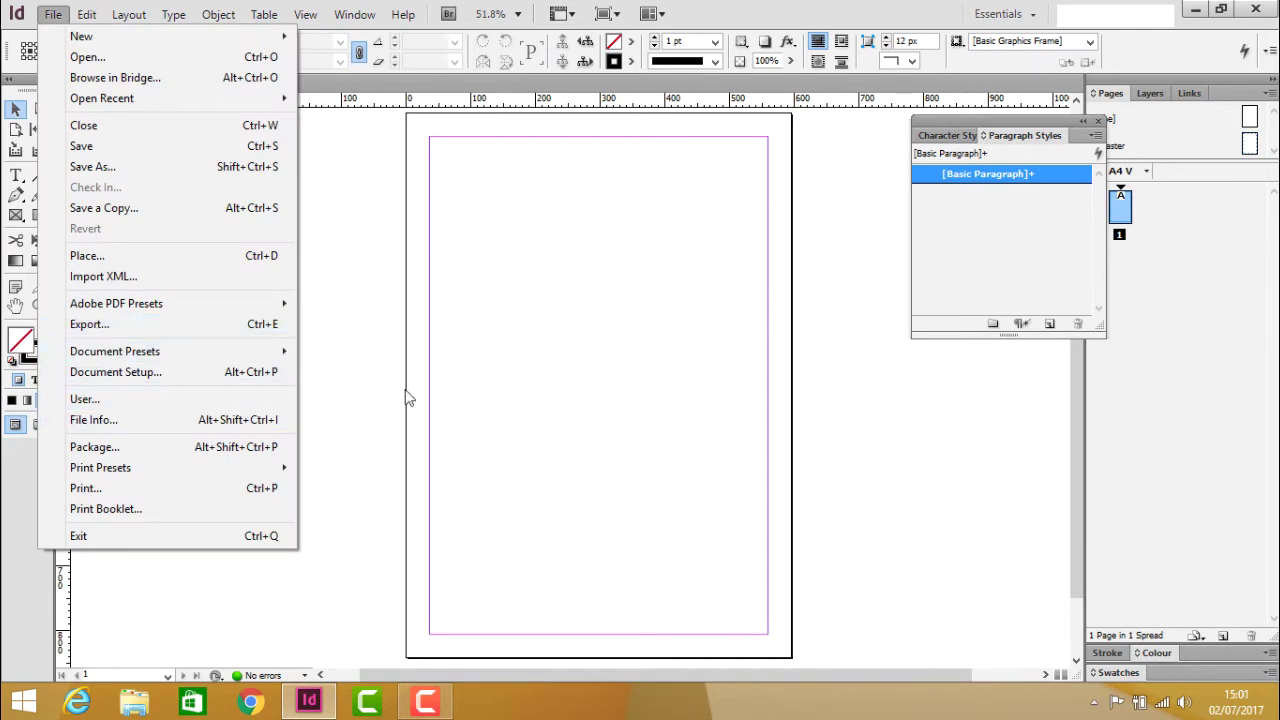
key(Escape)
key(f)
drag(429, 137, 767, 633)
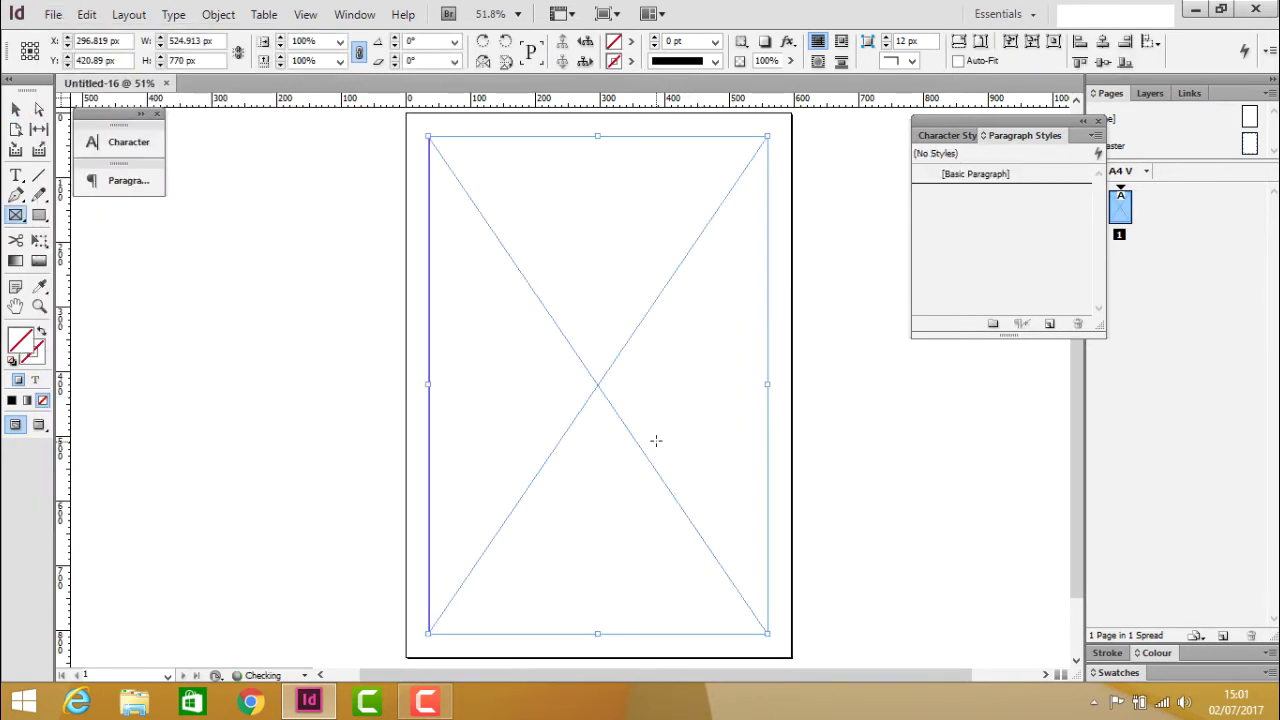
Step: Place the lion-01 image in the frame and fit it with Fill Frame Proportionally
key(ctrl+d)
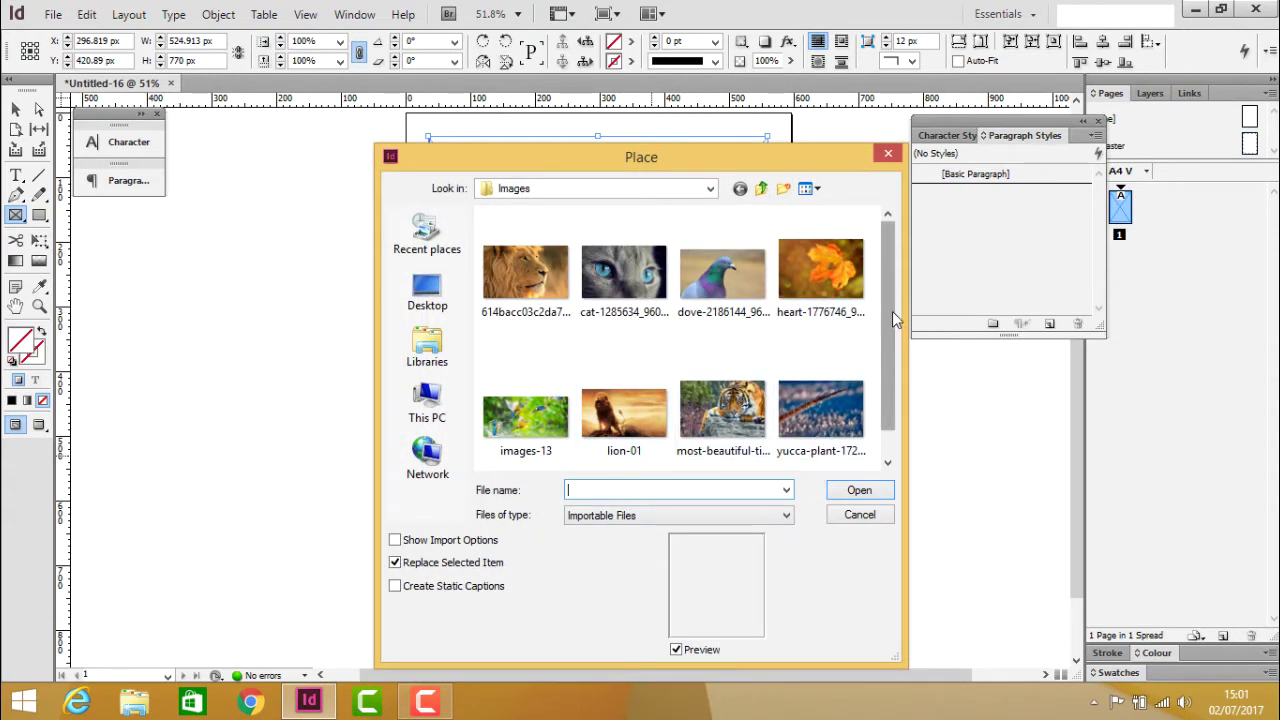
scroll(897, 318, down, 1)
double_click(627, 371)
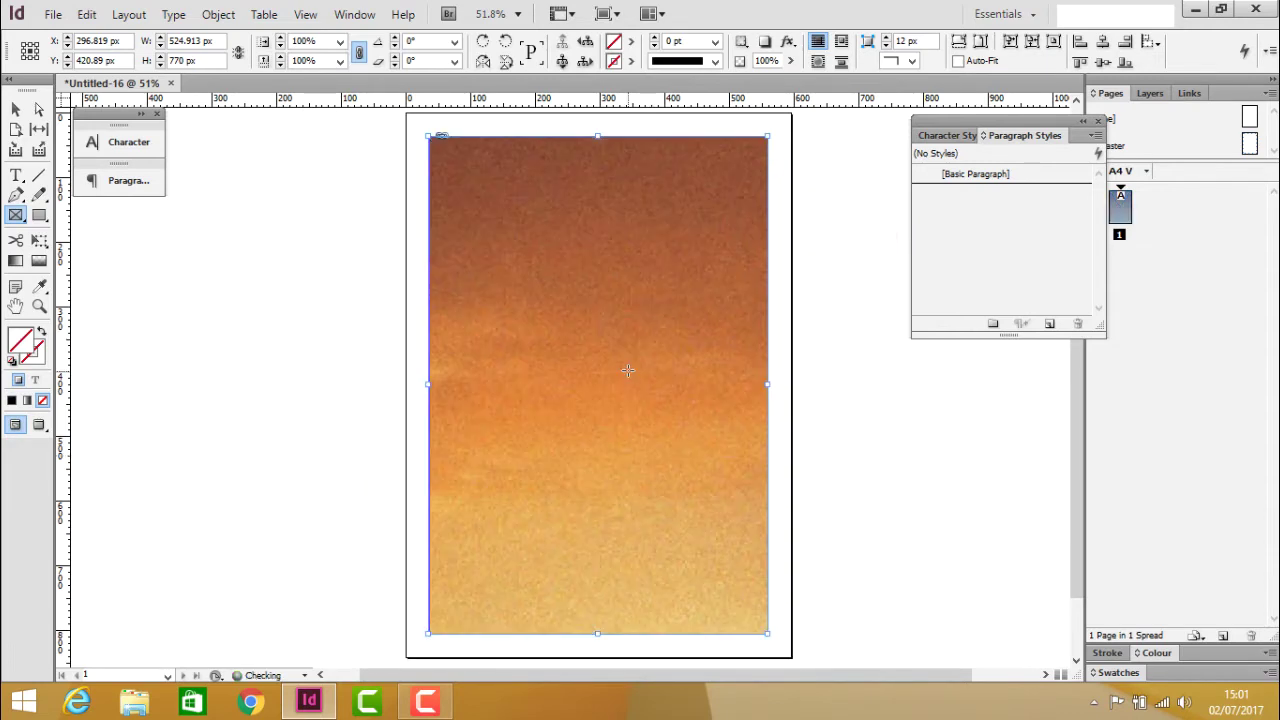
right_click(586, 337)
mouse_move(651, 437)
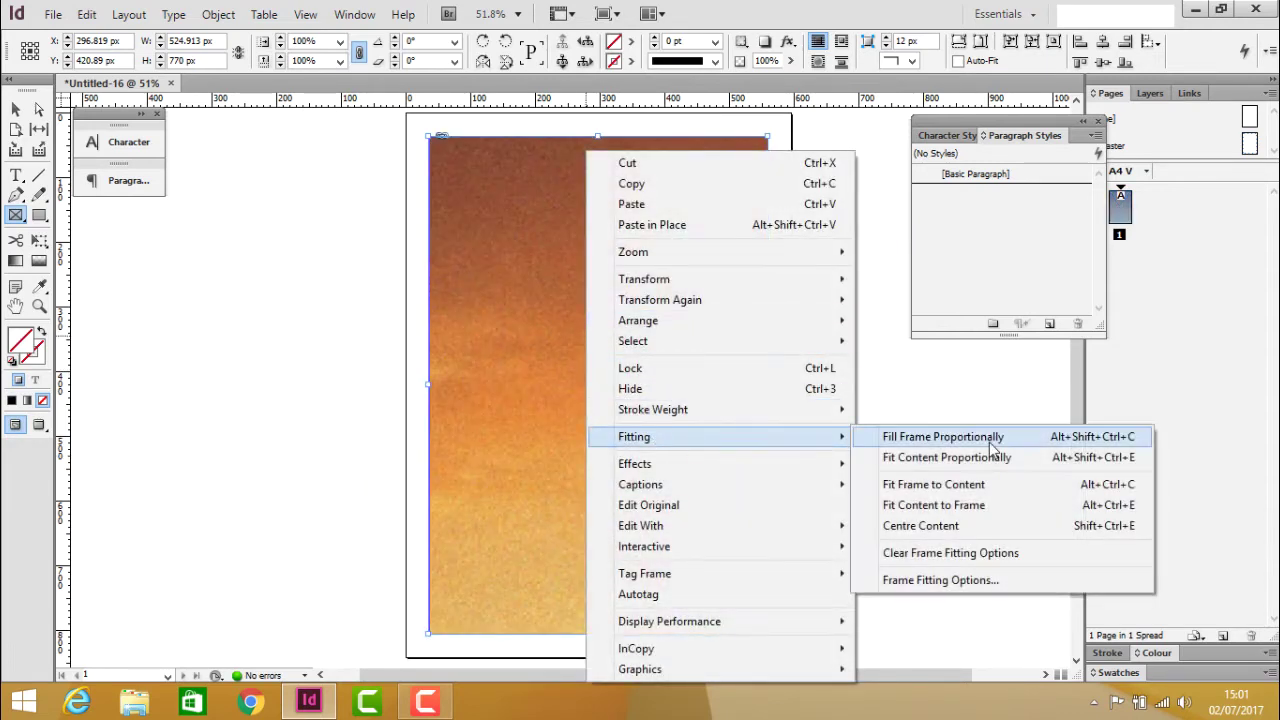
click(993, 440)
Step: Try Fit Content Proportionally and Fit Frame to Content on the lion image, and undo both fittings
right_click(592, 434)
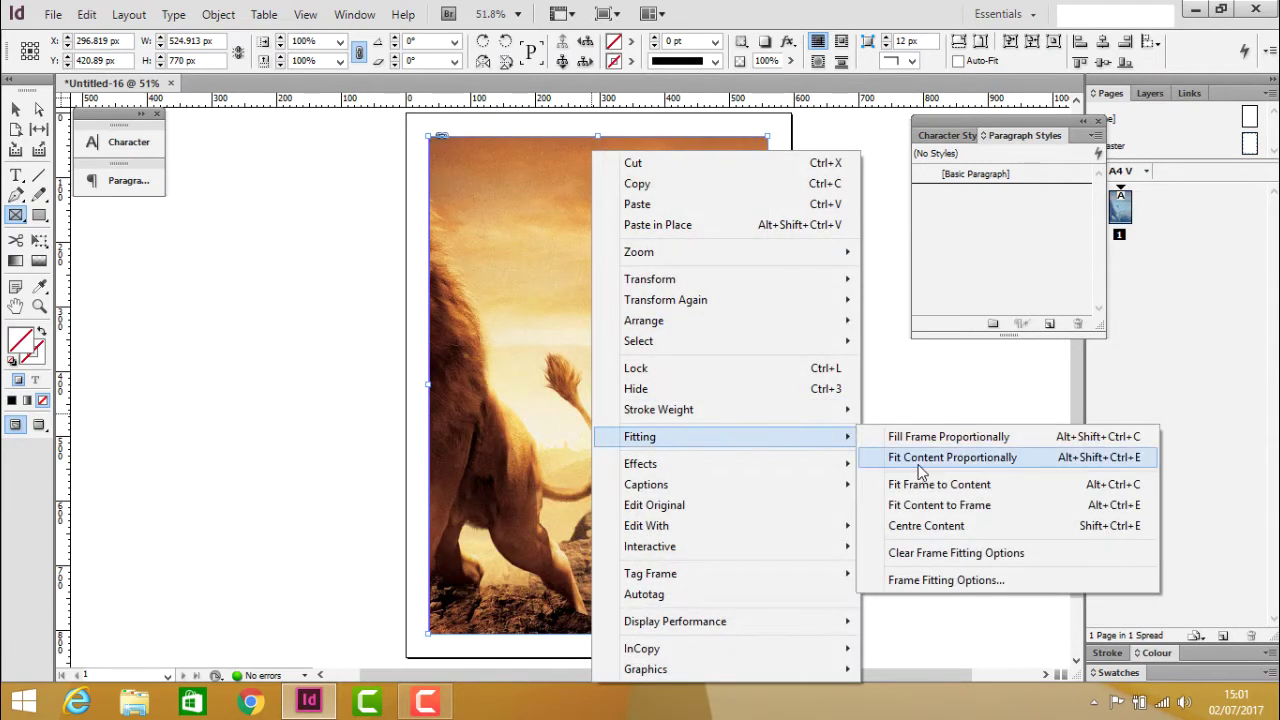
click(920, 473)
right_click(616, 398)
mouse_move(772, 440)
click(937, 484)
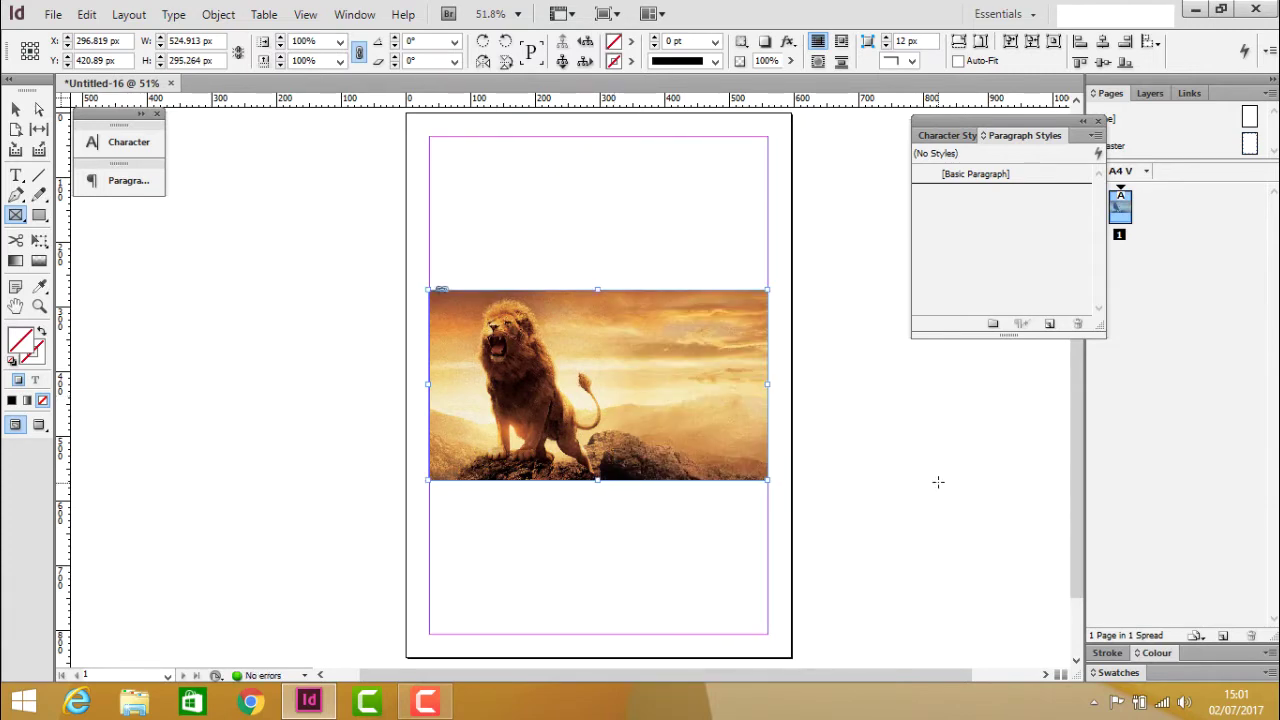
key(ctrl+z)
key(ctrl+z)
Step: Shift the lion image to the right inside its frame to bring the lion's head into the crop
click(16, 108)
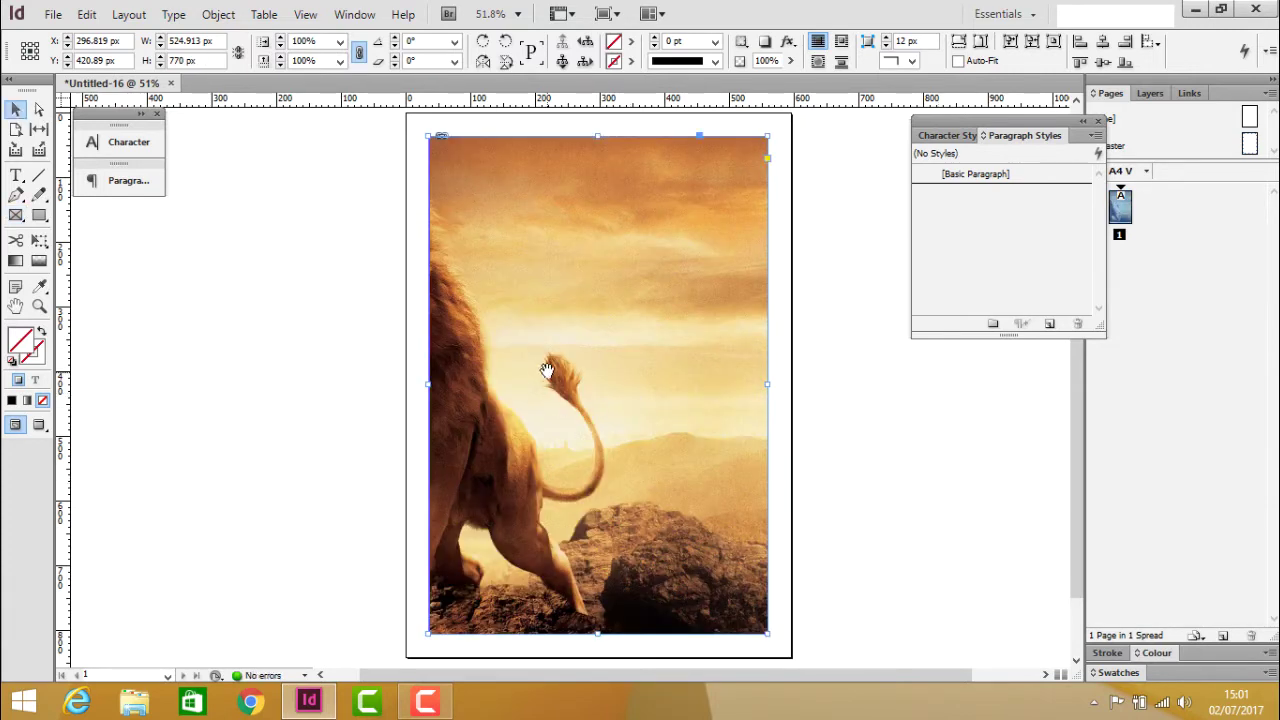
drag(547, 370, 697, 399)
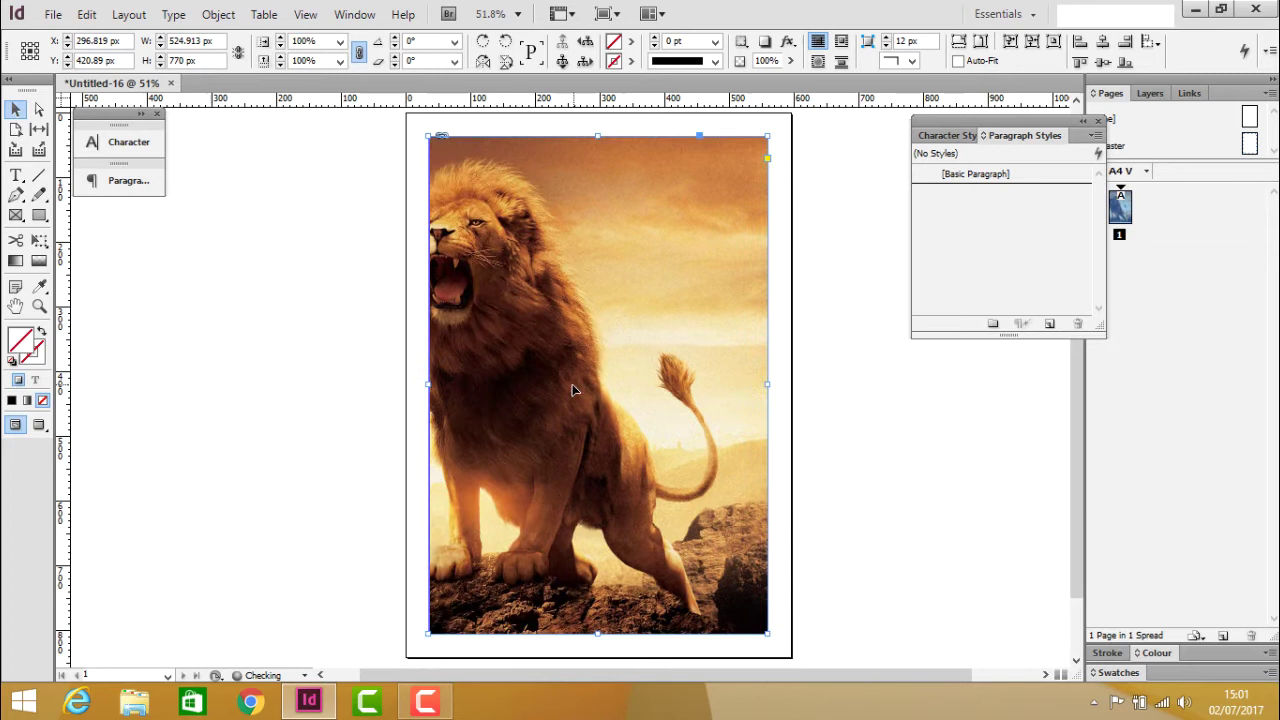
Step: Try moving the whole lion frame to the left, and undo the moves
drag(572, 386, 579, 387)
key(ctrl+z)
click(698, 393)
drag(610, 365, 558, 365)
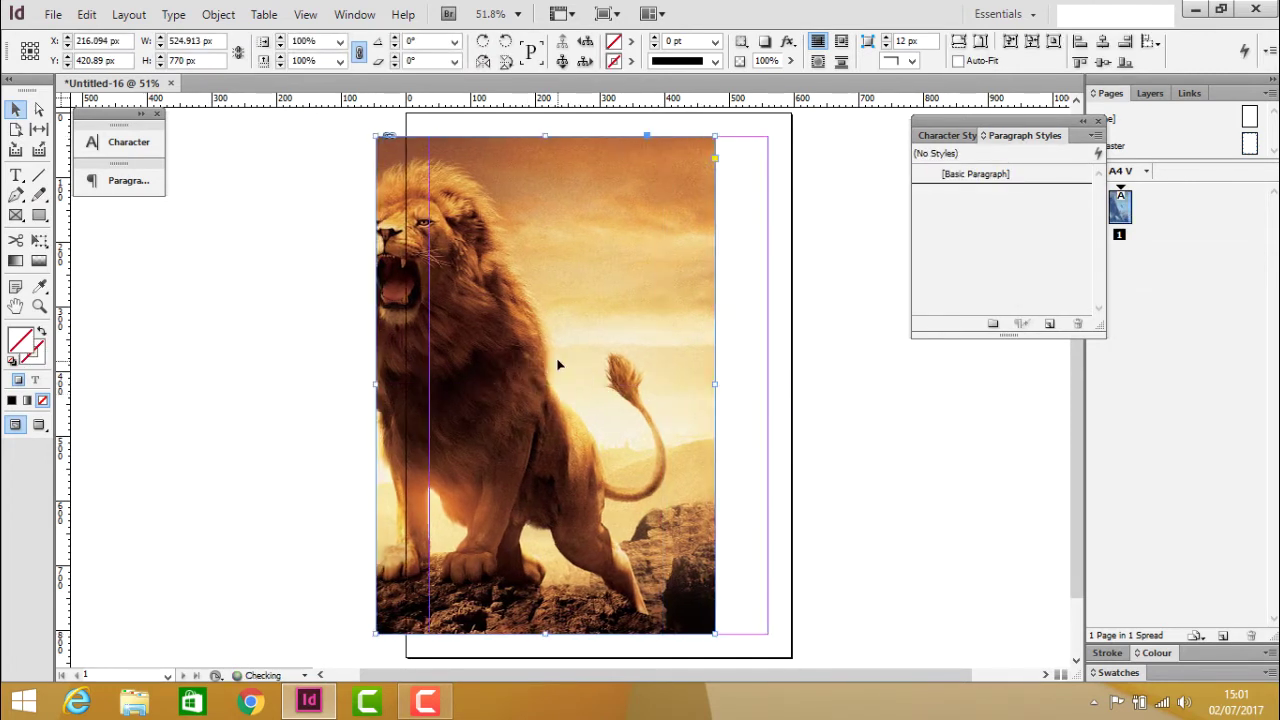
key(ctrl+z)
Step: Shift the lion image further right inside its frame so the complete head and body show, and deselect it
click(217, 363)
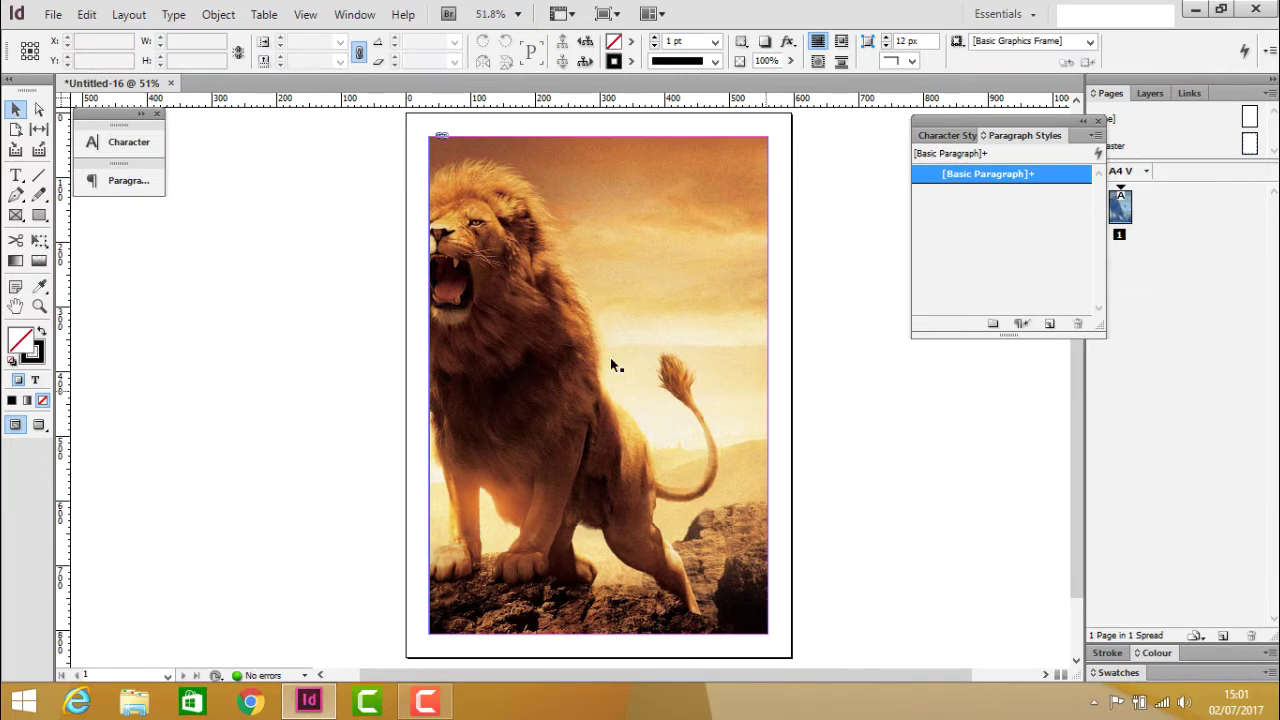
key(space)
drag(814, 546, 789, 531)
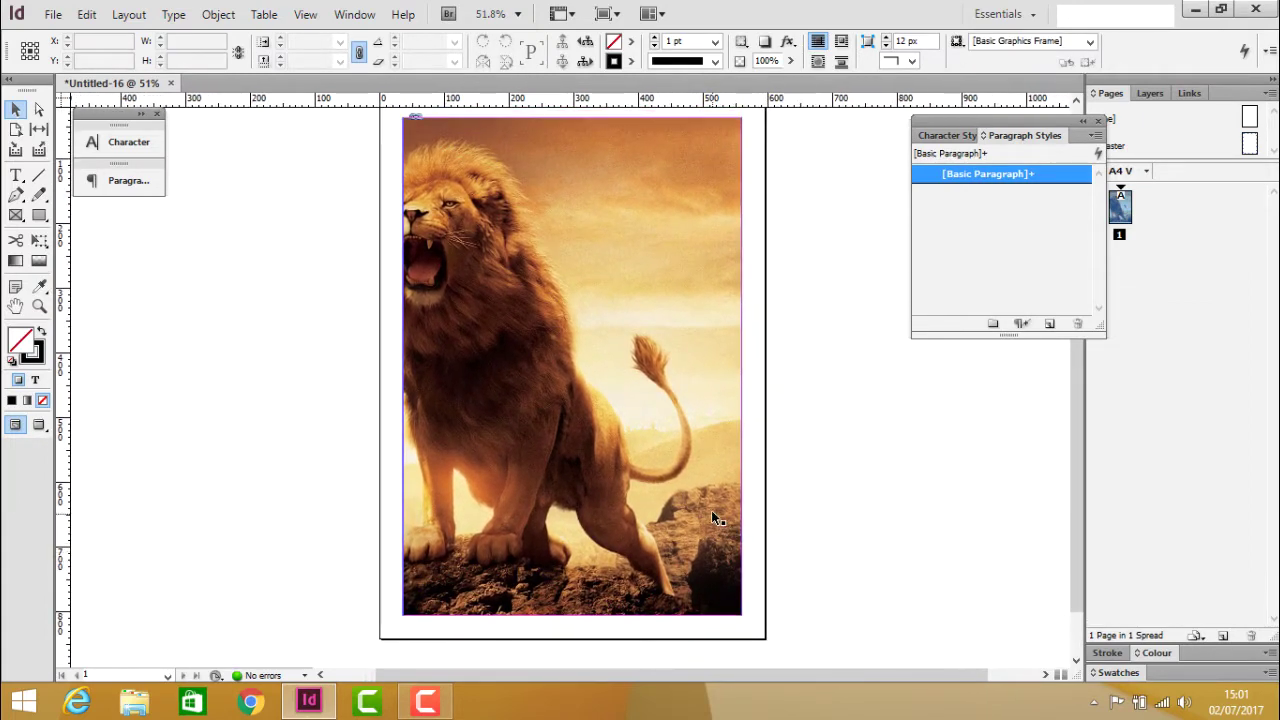
key(ctrl+z)
click(139, 306)
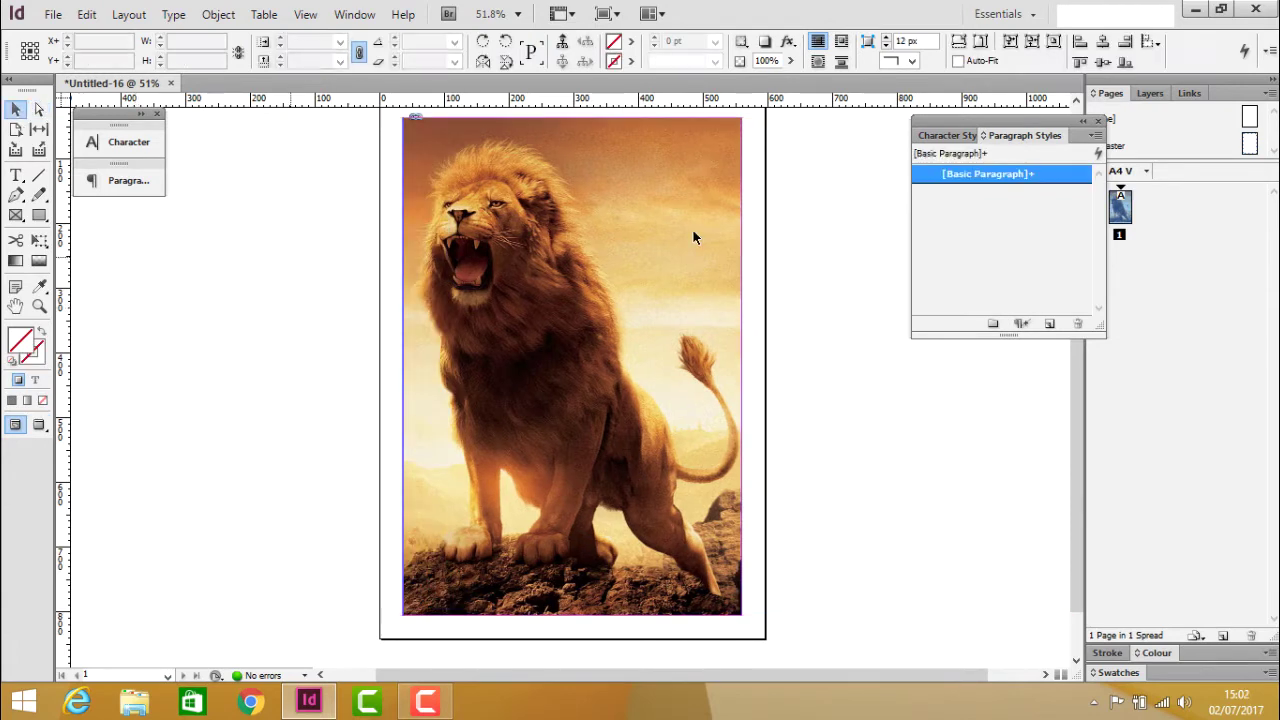
key(space)
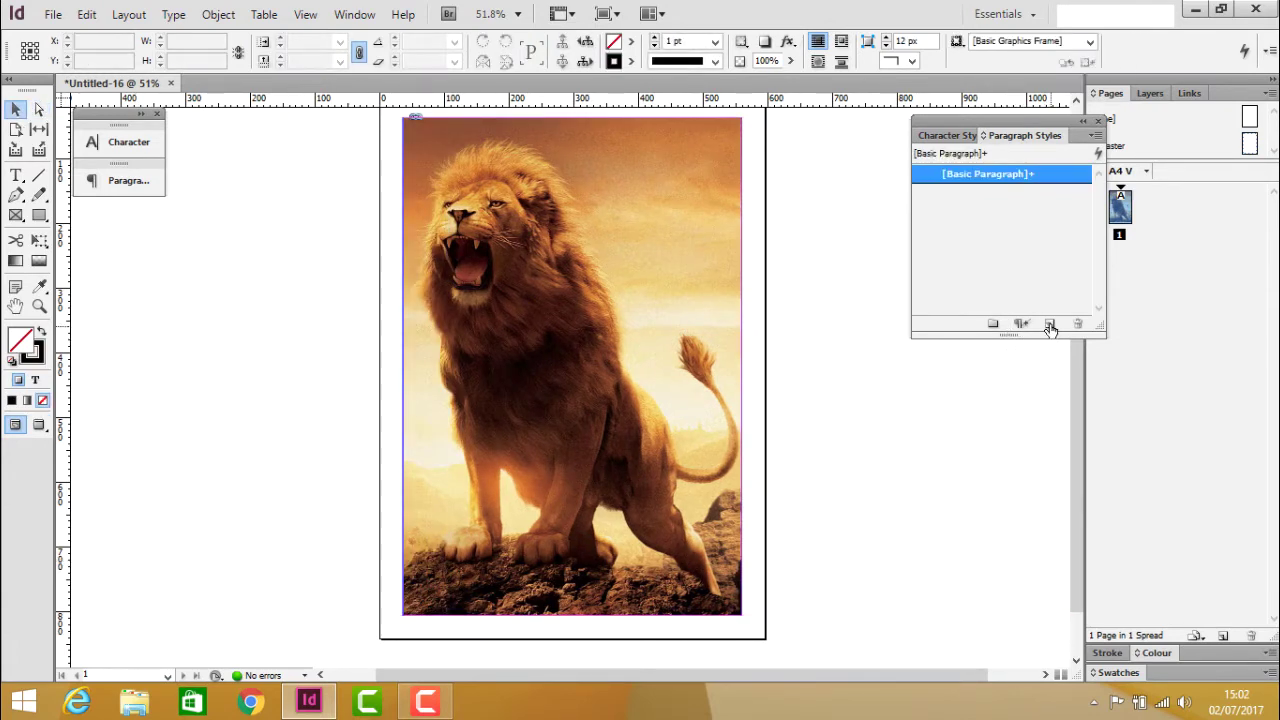
Step: Create a text frame of about 364 × 78 px on the pasteboard beside the page with the text "Lion King"
click(18, 178)
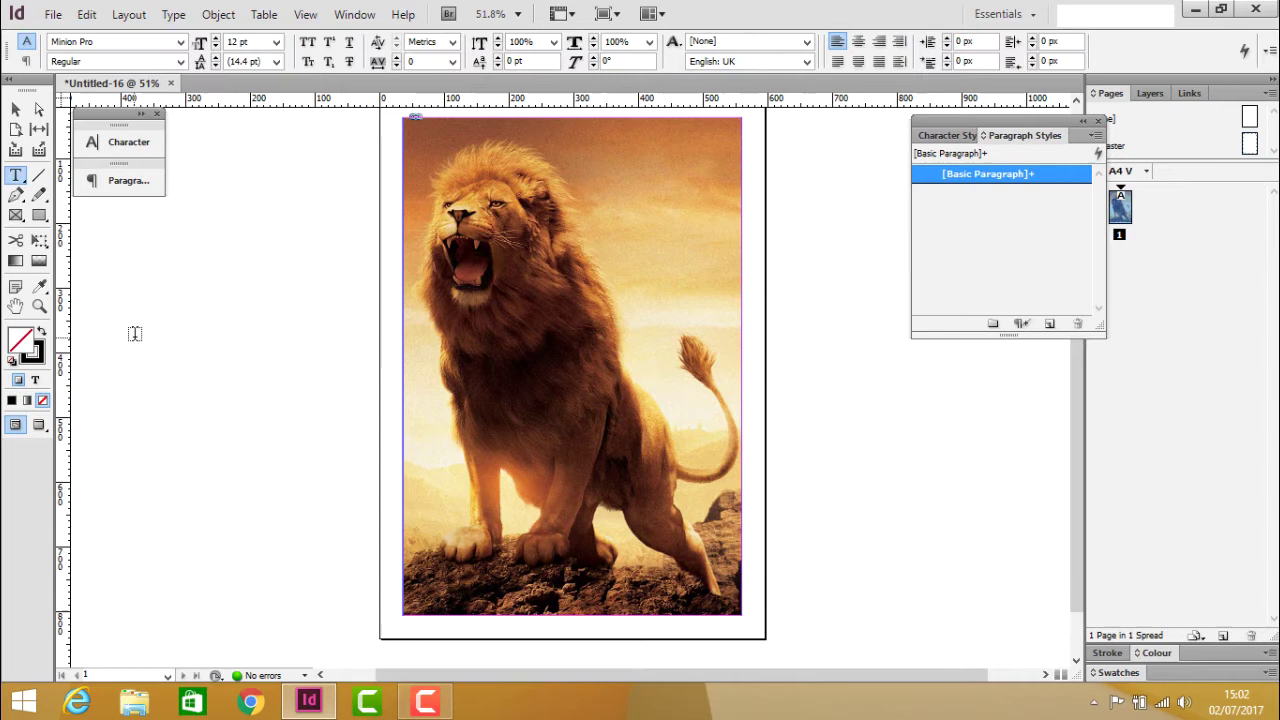
drag(110, 333, 345, 384)
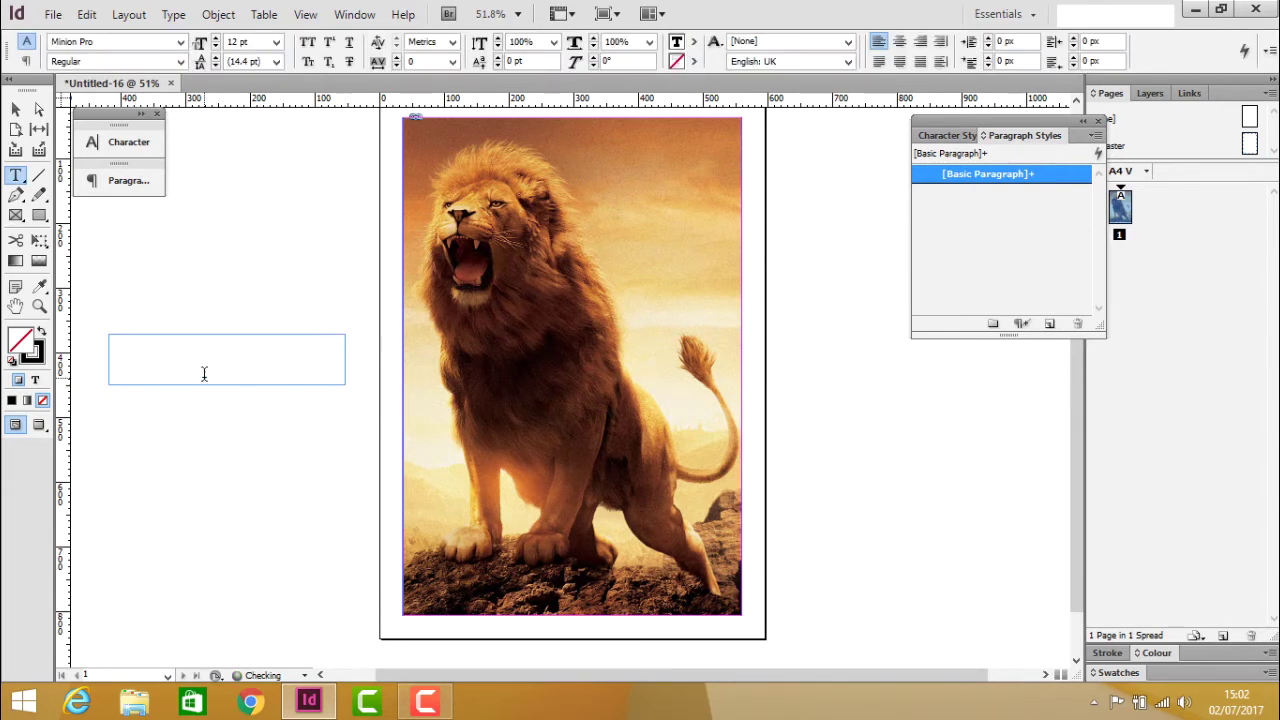
text(Lion King)
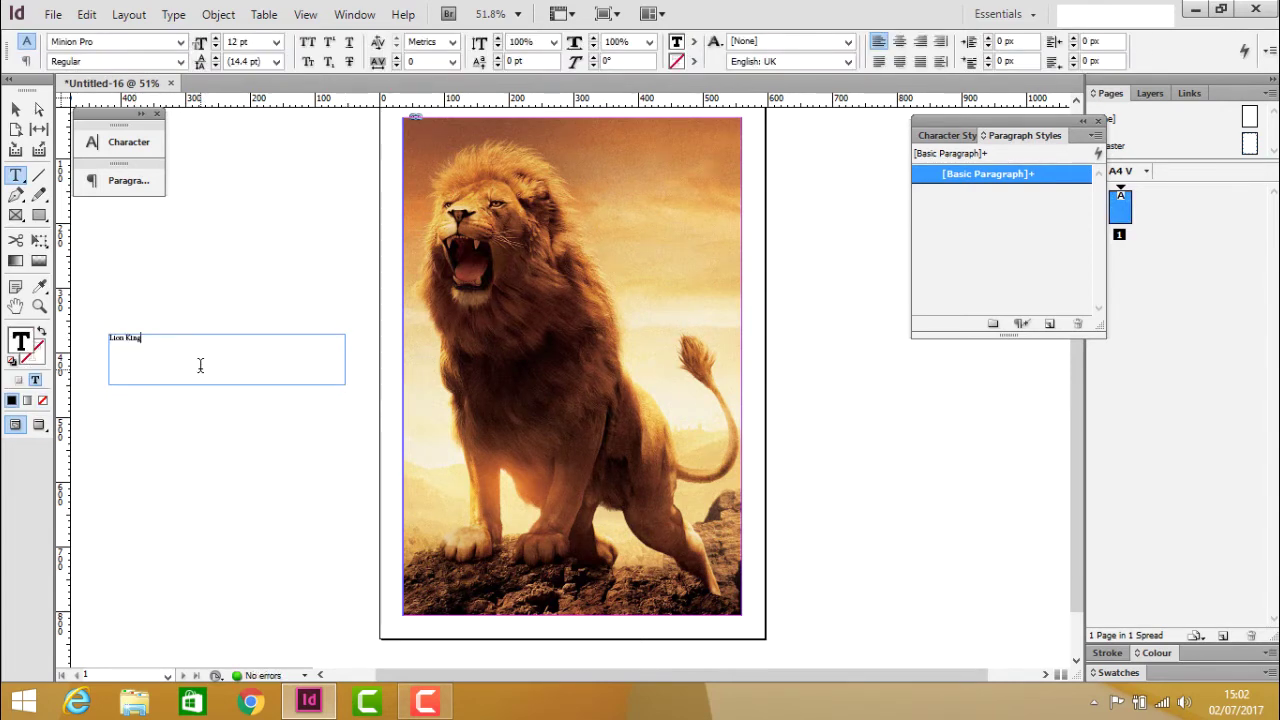
Step: Format the "Lion King" text as white (RGB 255, 255, 255), 48 pt and centred
key(ctrl+a)
double_click(20, 341)
click(611, 228)
click(636, 229)
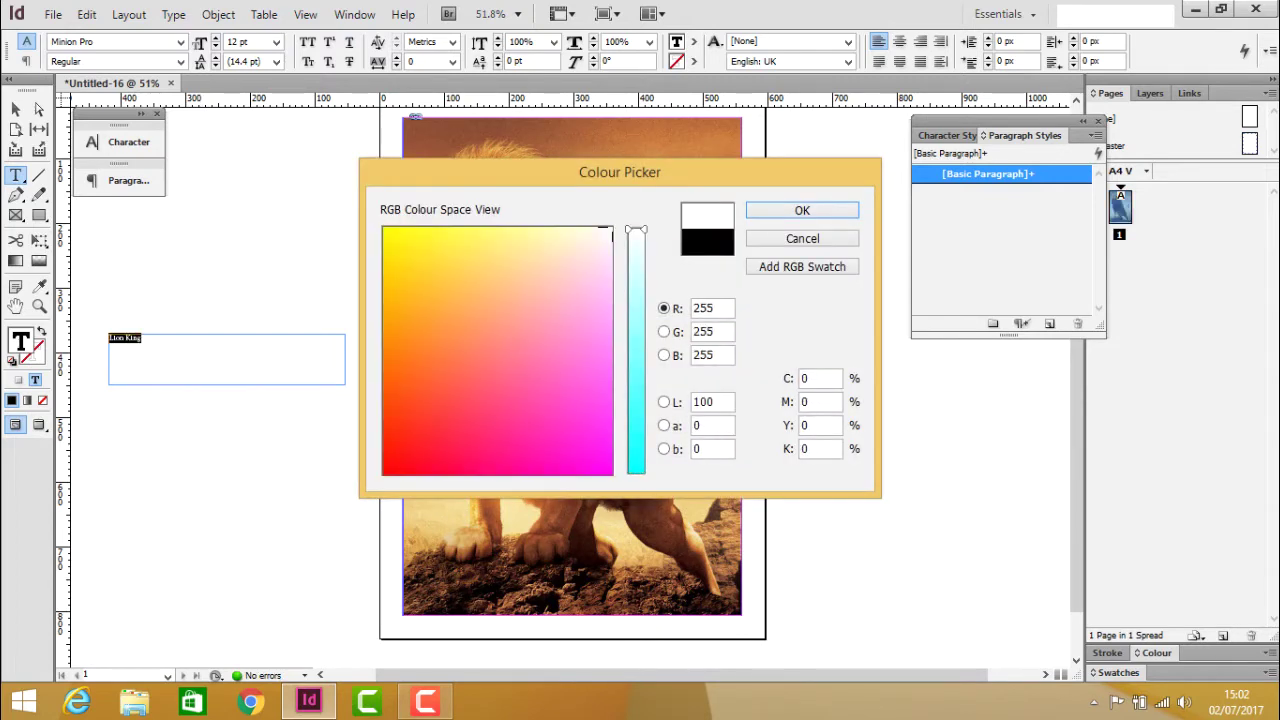
key(Return)
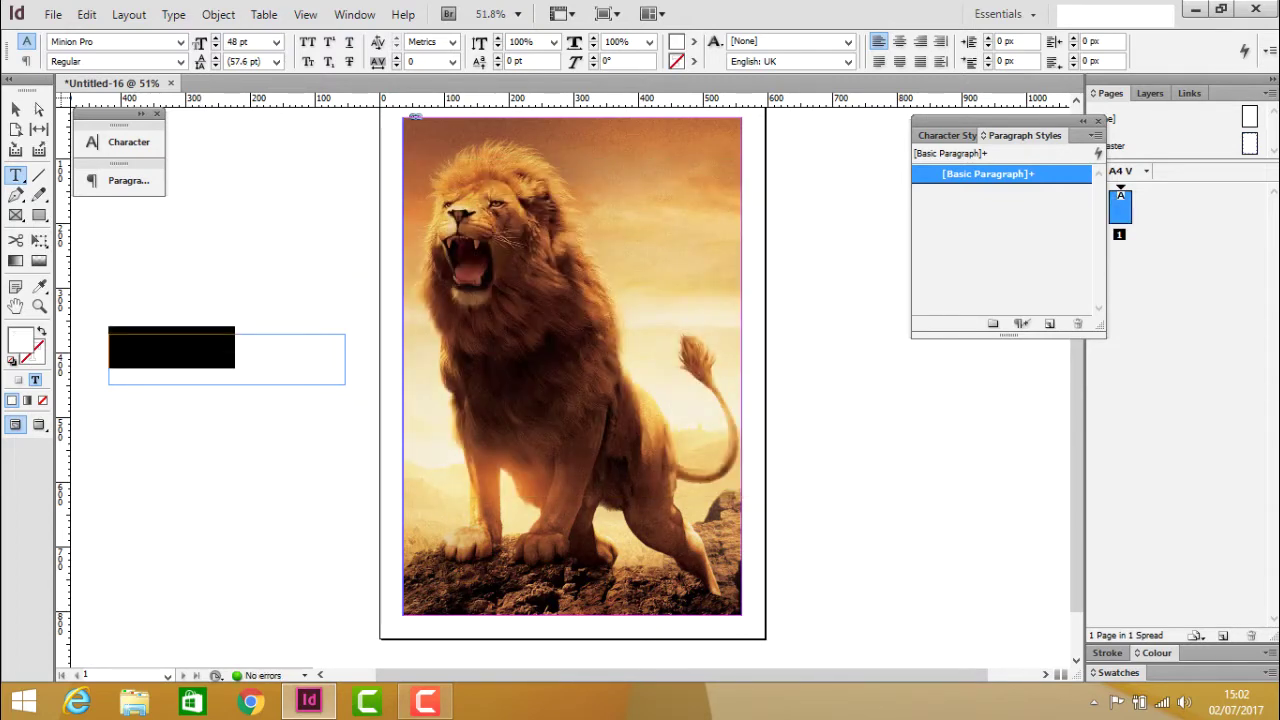
key(Escape)
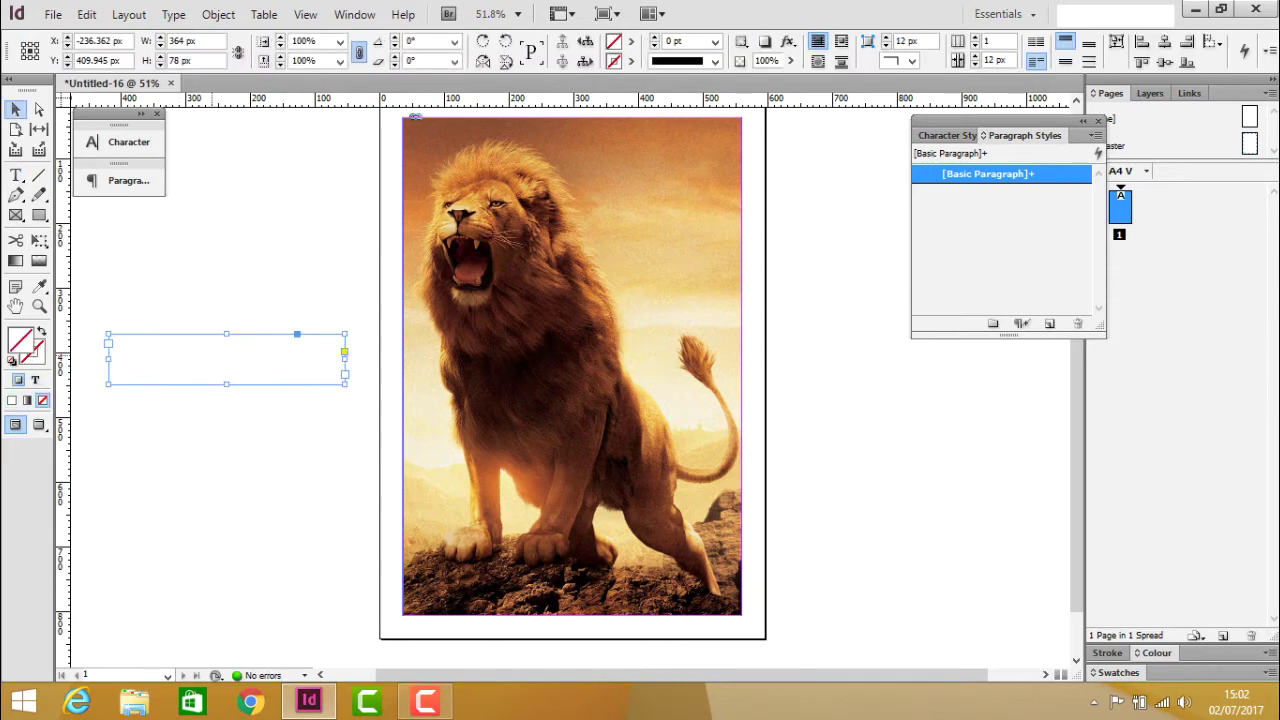
Step: Position the "Lion King" title over the sky near the lion image's top edge and fit its frame to the text
drag(227, 359, 631, 151)
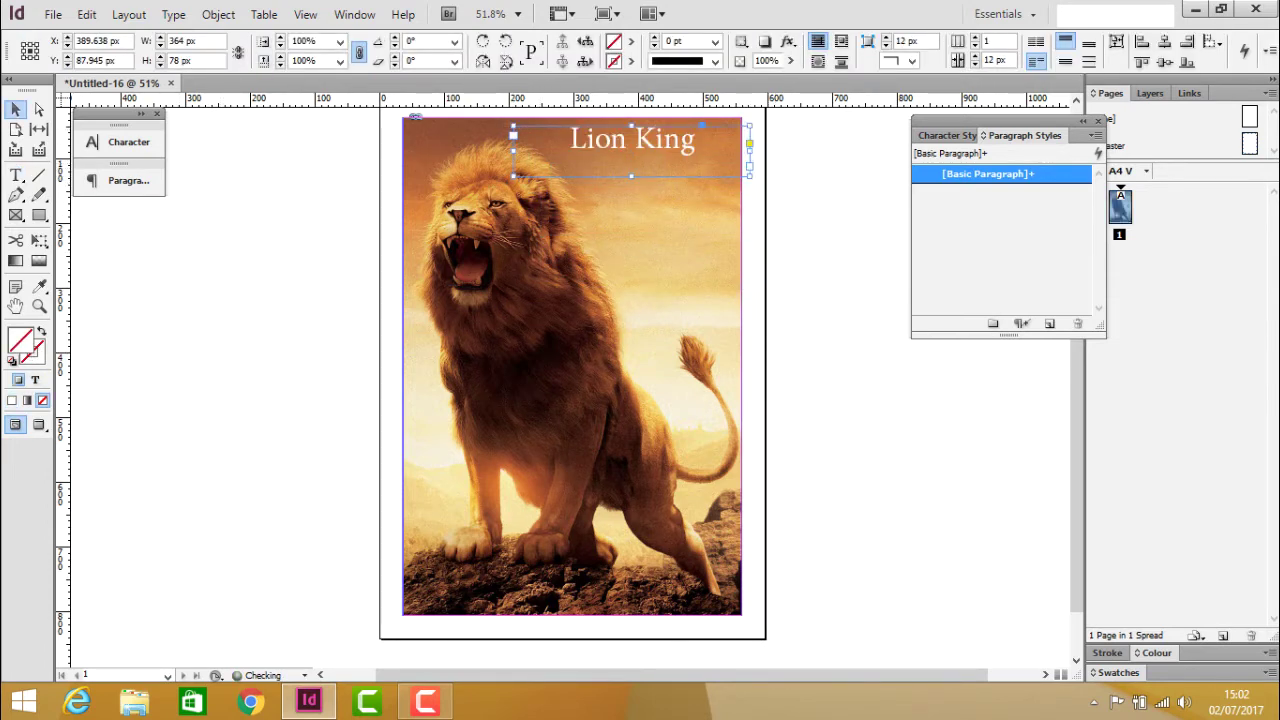
right_click(615, 141)
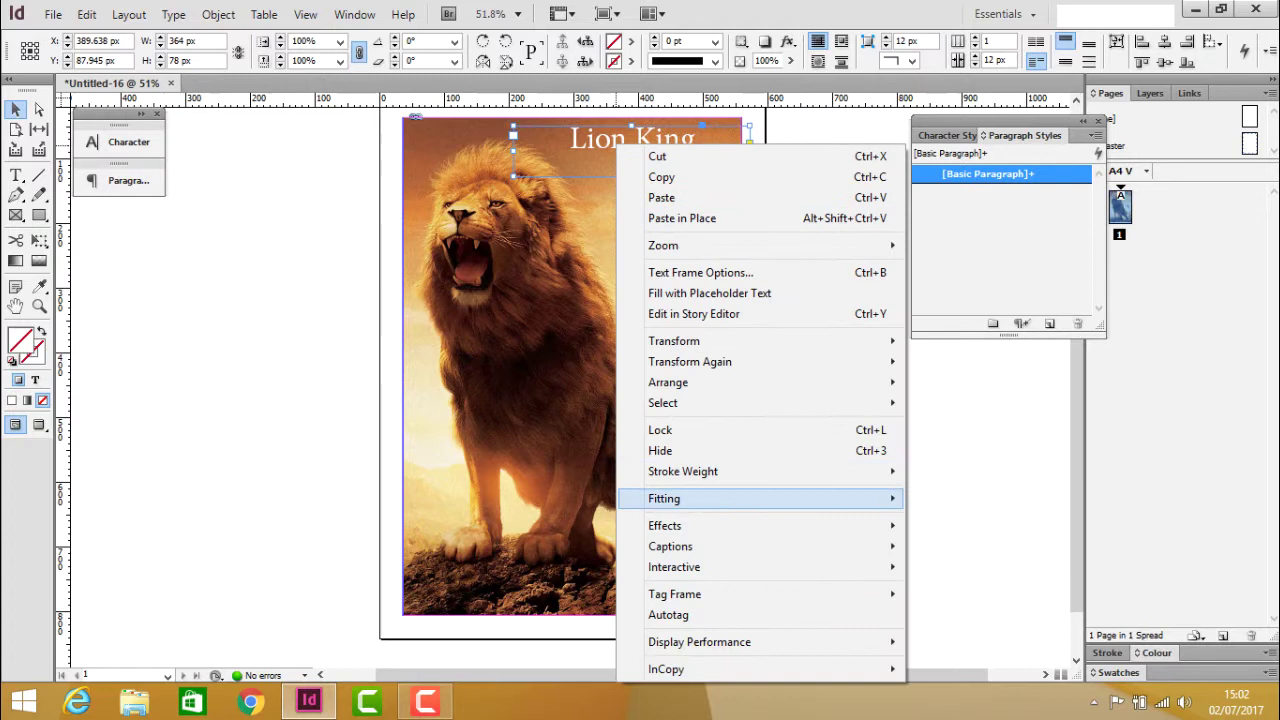
mouse_move(760, 498)
click(984, 498)
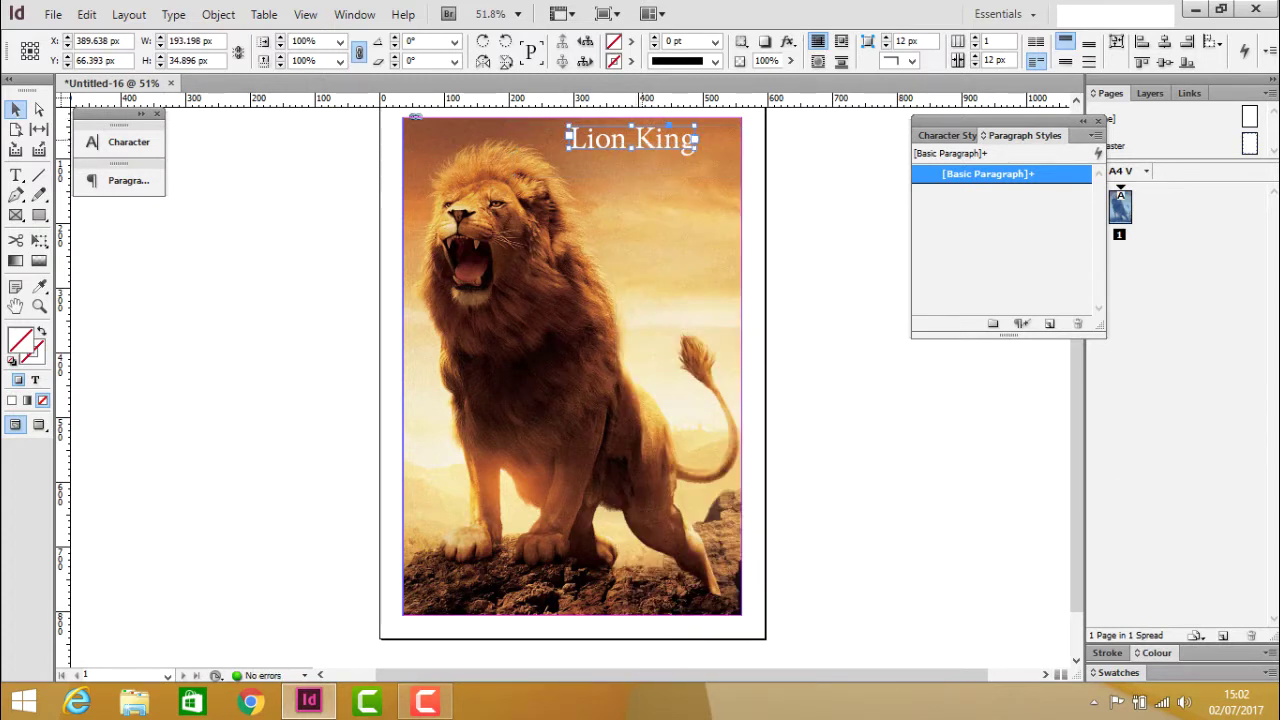
drag(631, 137, 640, 165)
key(ctrl+shift+a)
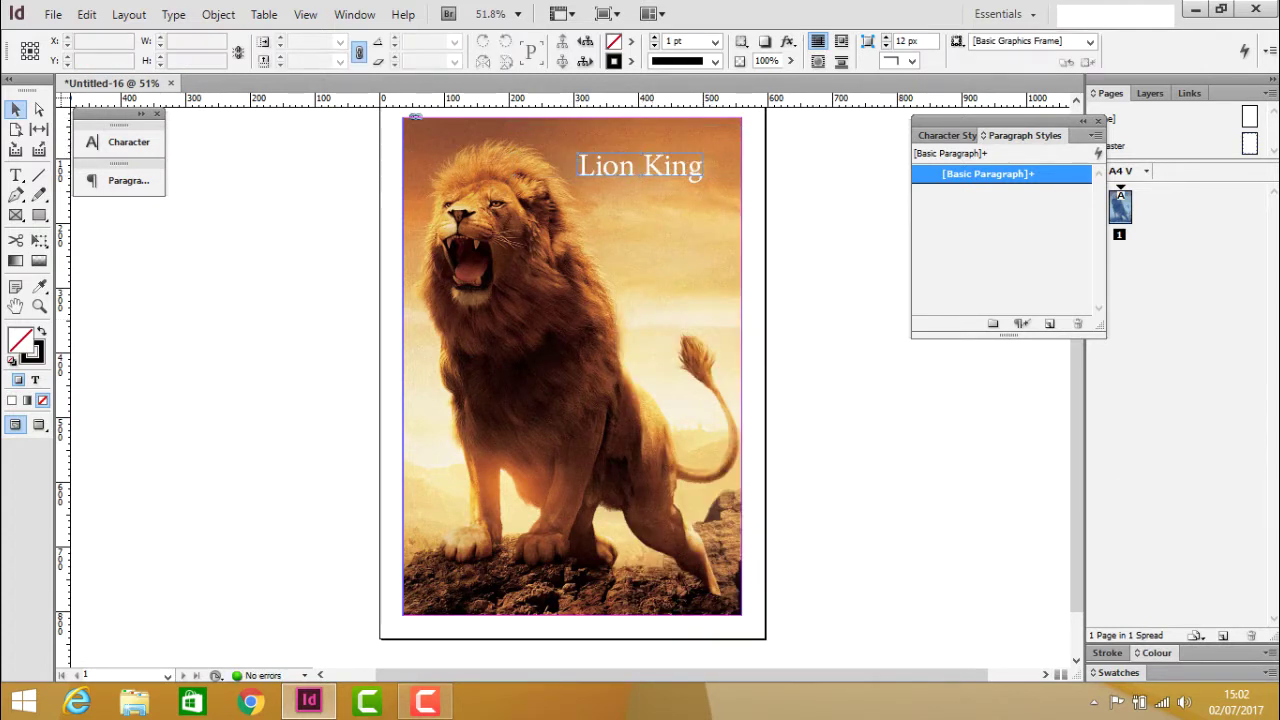
Step: Add two new pages, 2 and 3, after the lion cover page
scroll(570, 380, down, 1)
scroll(570, 380, left, 1)
scroll(570, 380, right, 2)
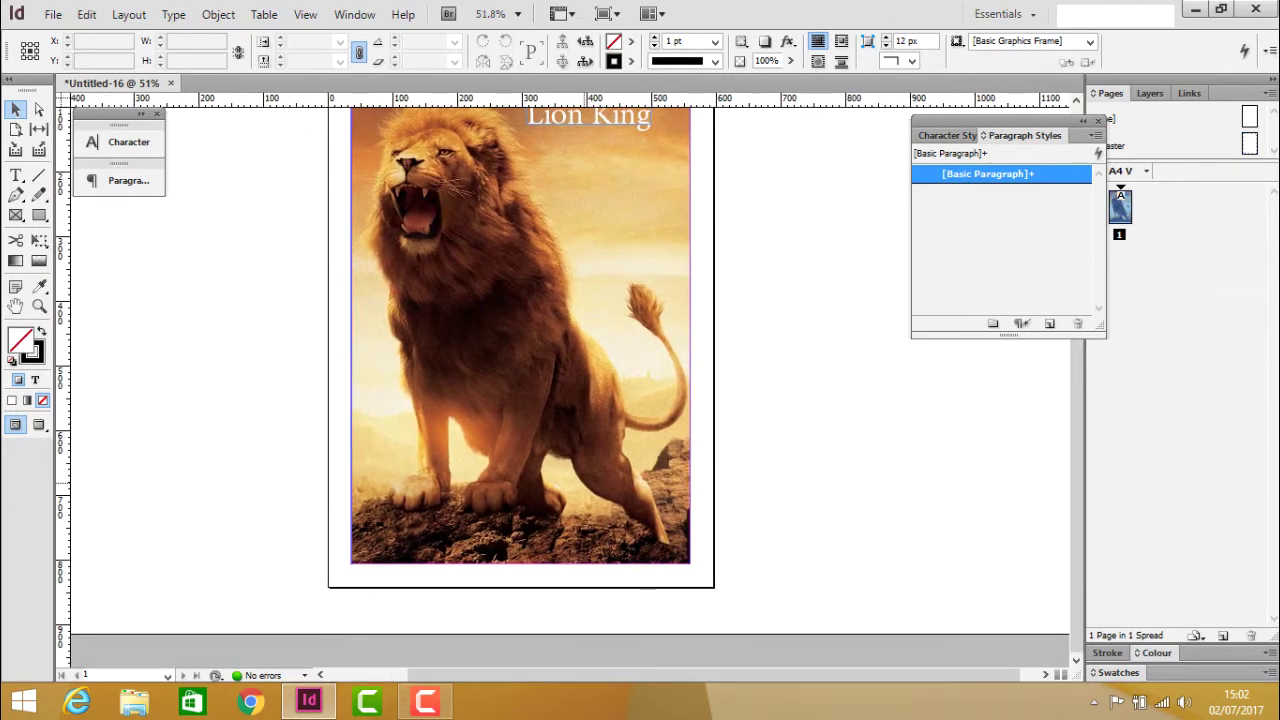
click(1222, 635)
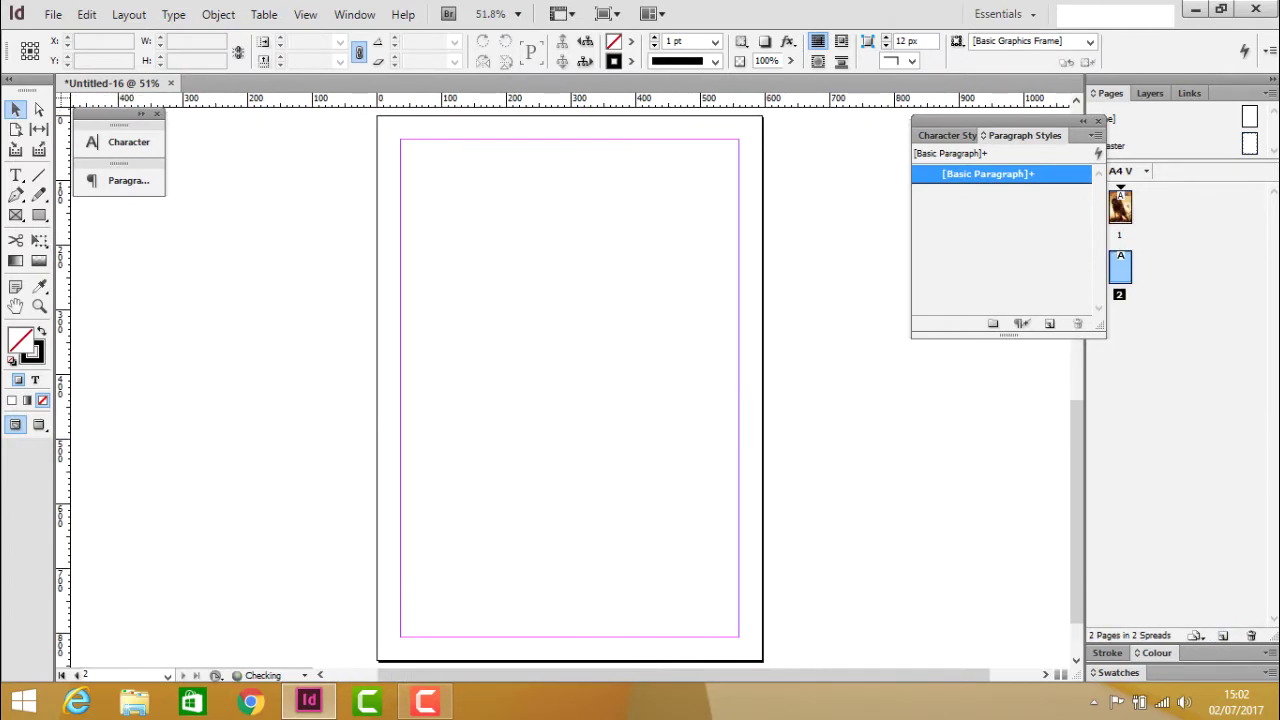
scroll(572, 366, down, 1)
scroll(572, 366, right, 1)
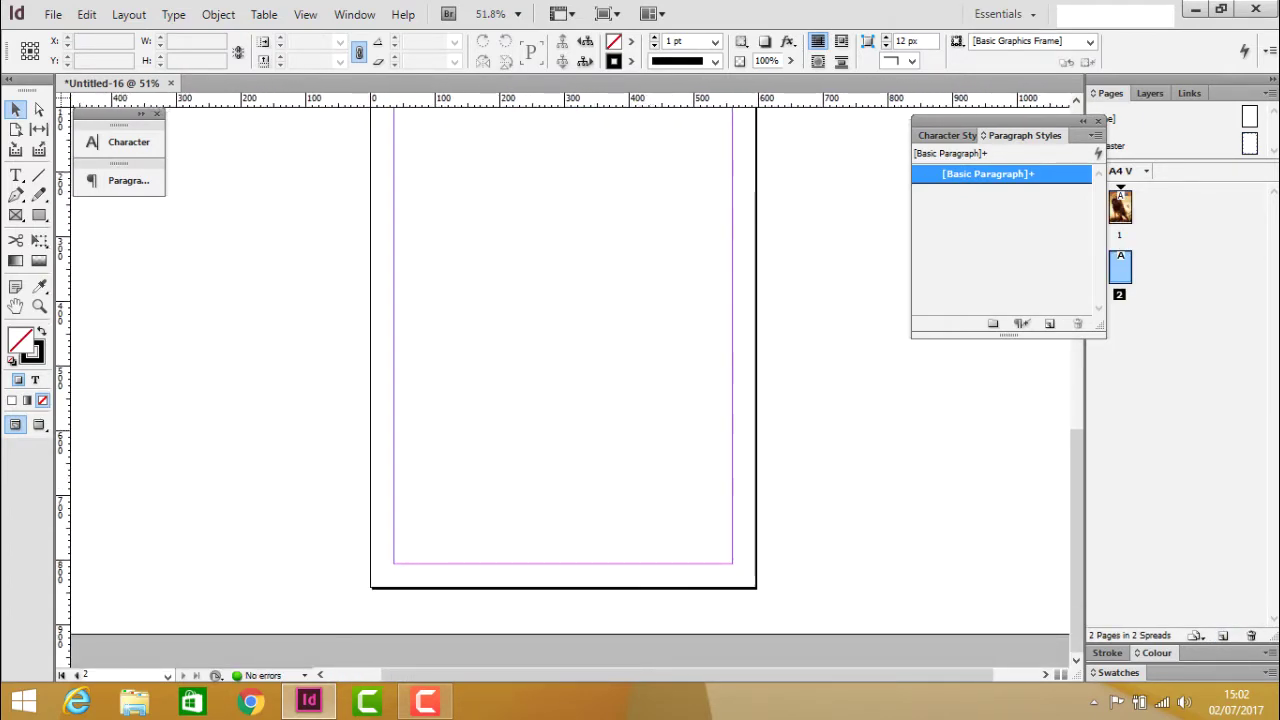
click(1223, 636)
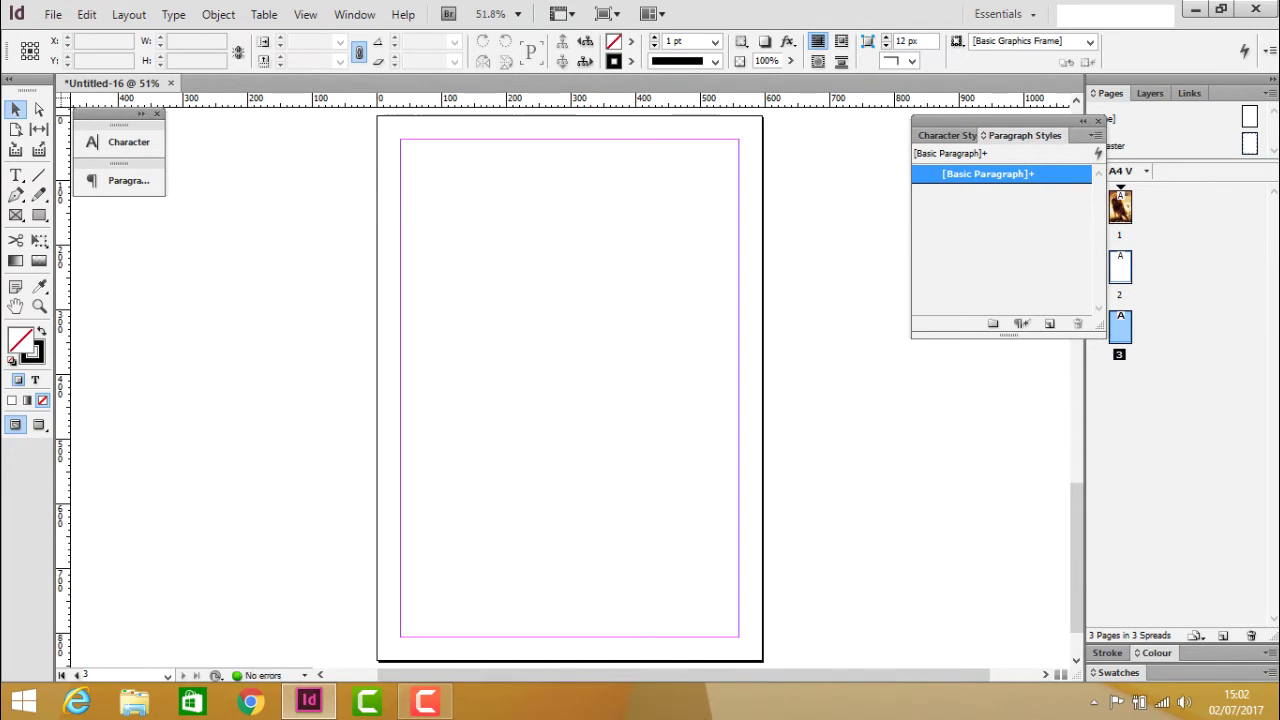
Step: Place the kingfisher image on page 3 in a frame of about 523 × 343 px spanning the margins from the top
key(f)
drag(400, 139, 740, 362)
key(ctrl+d)
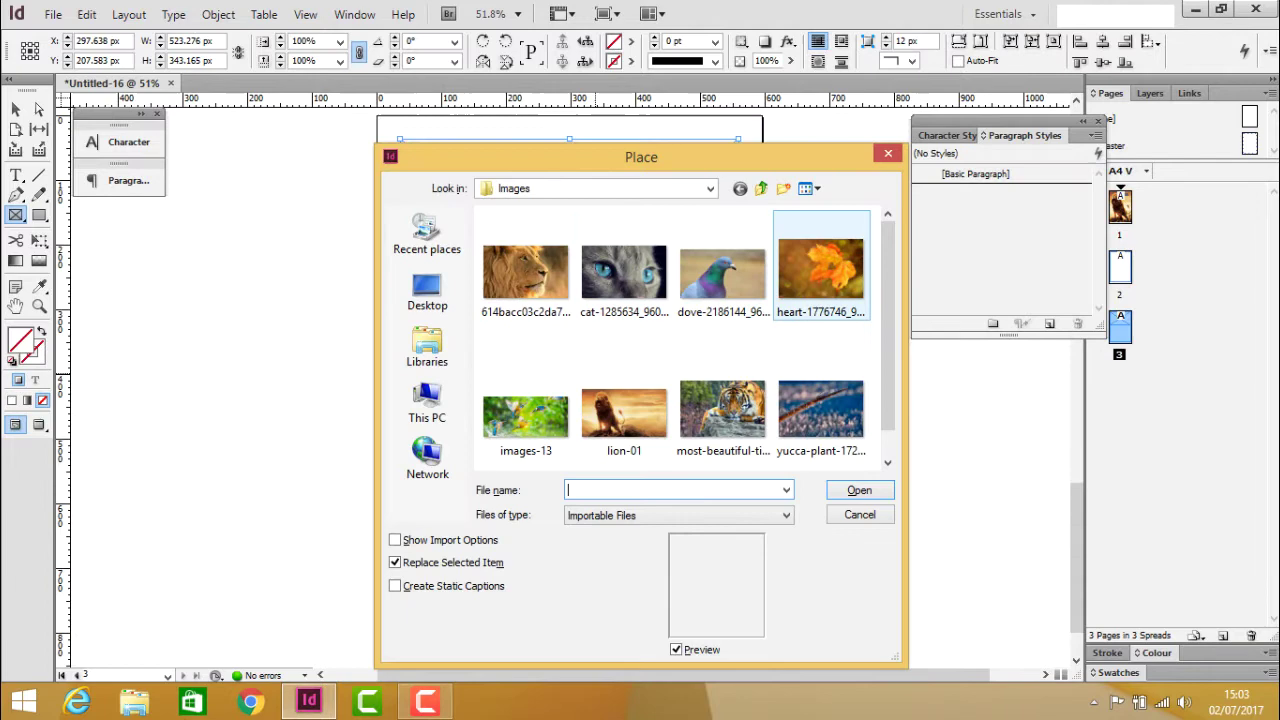
double_click(814, 410)
right_click(486, 150)
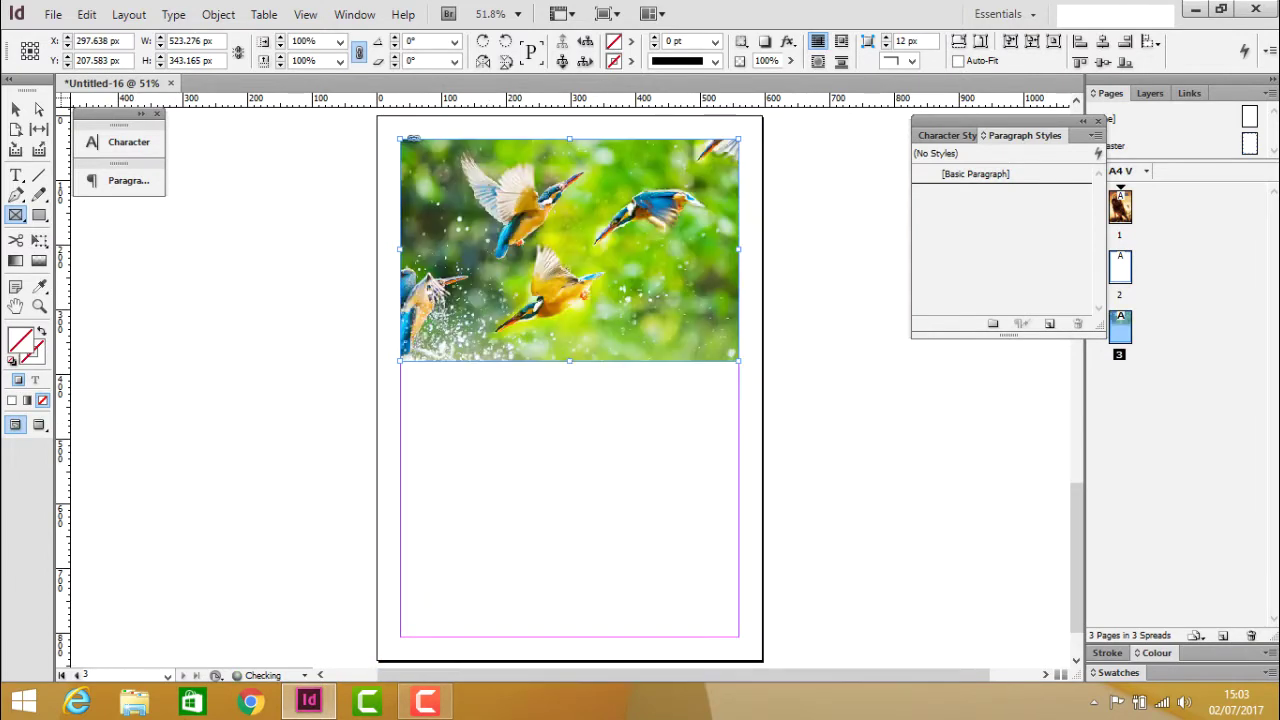
key(v)
key(ctrl+shift+a)
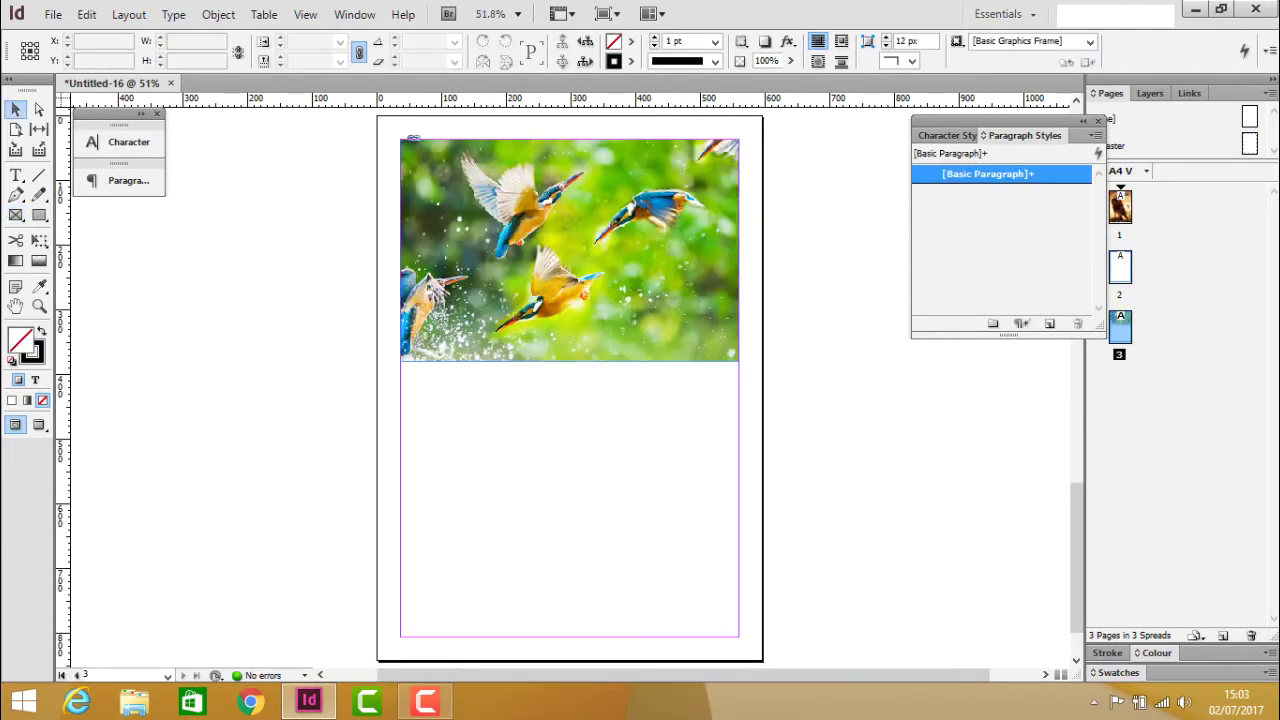
Step: Add a text frame of about 524 × 412 px below the kingfisher image and fill it with placeholder text
key(t)
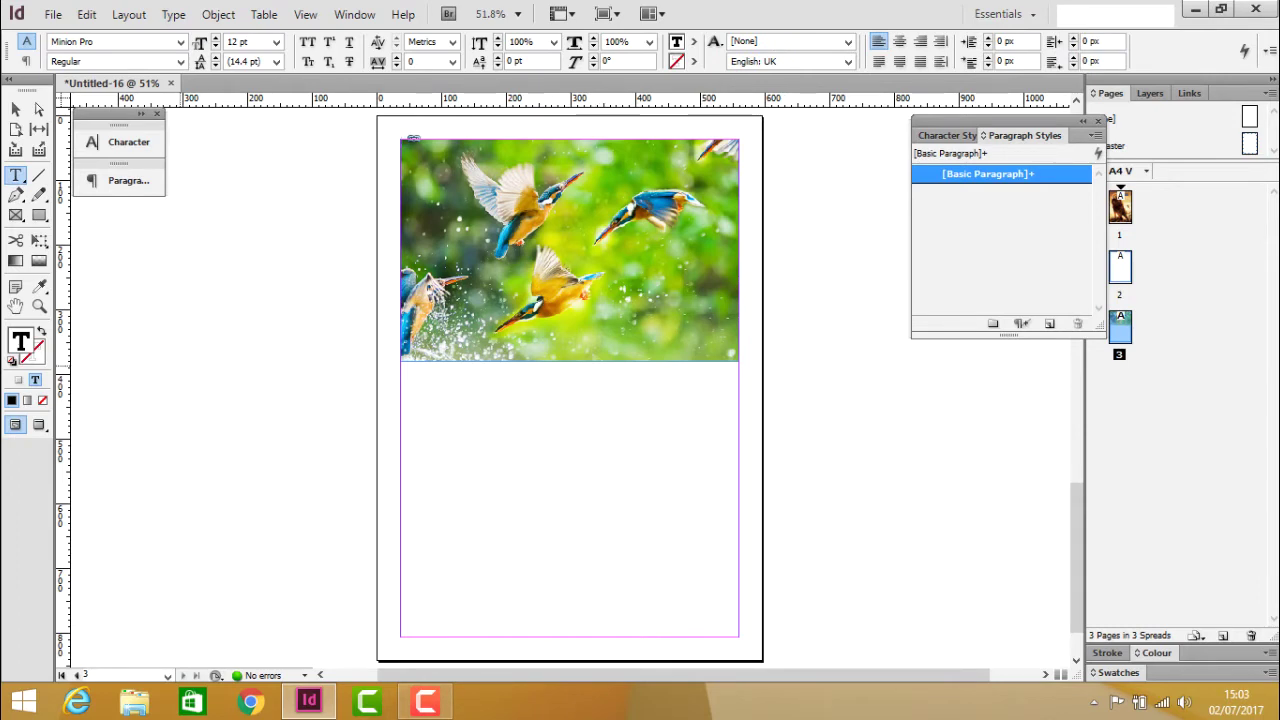
drag(400, 370, 738, 637)
right_click(642, 525)
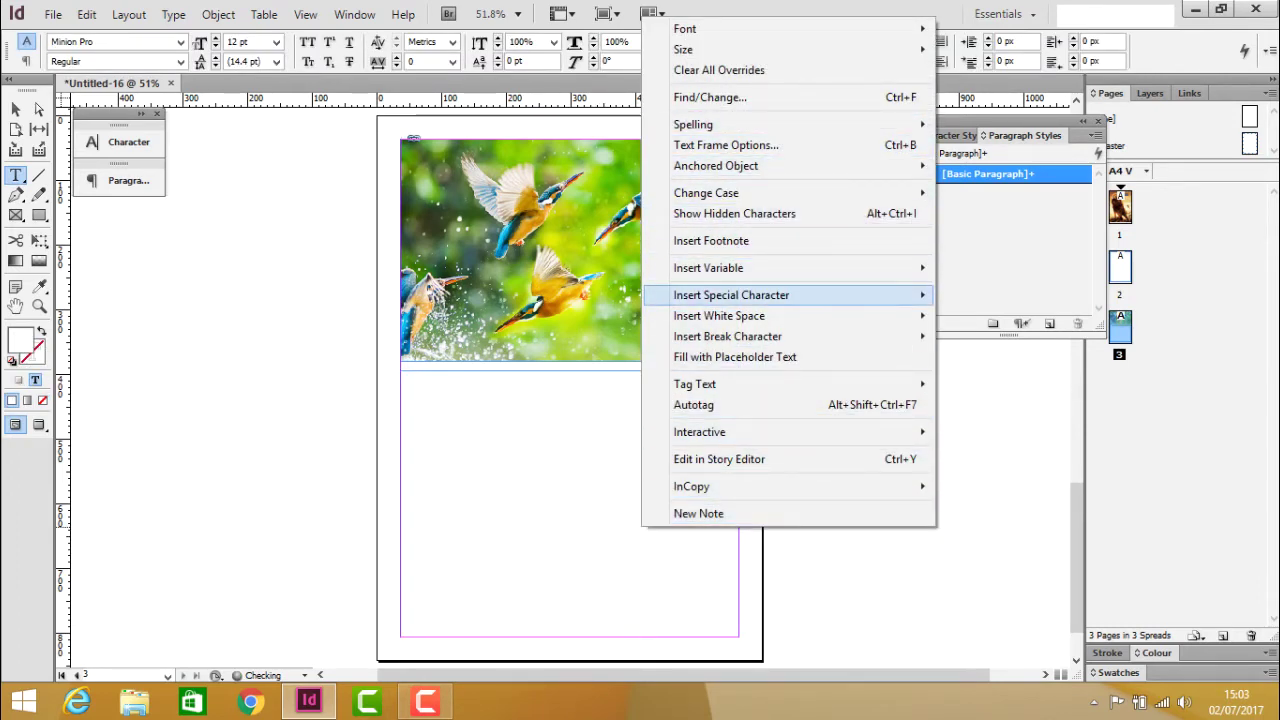
click(735, 357)
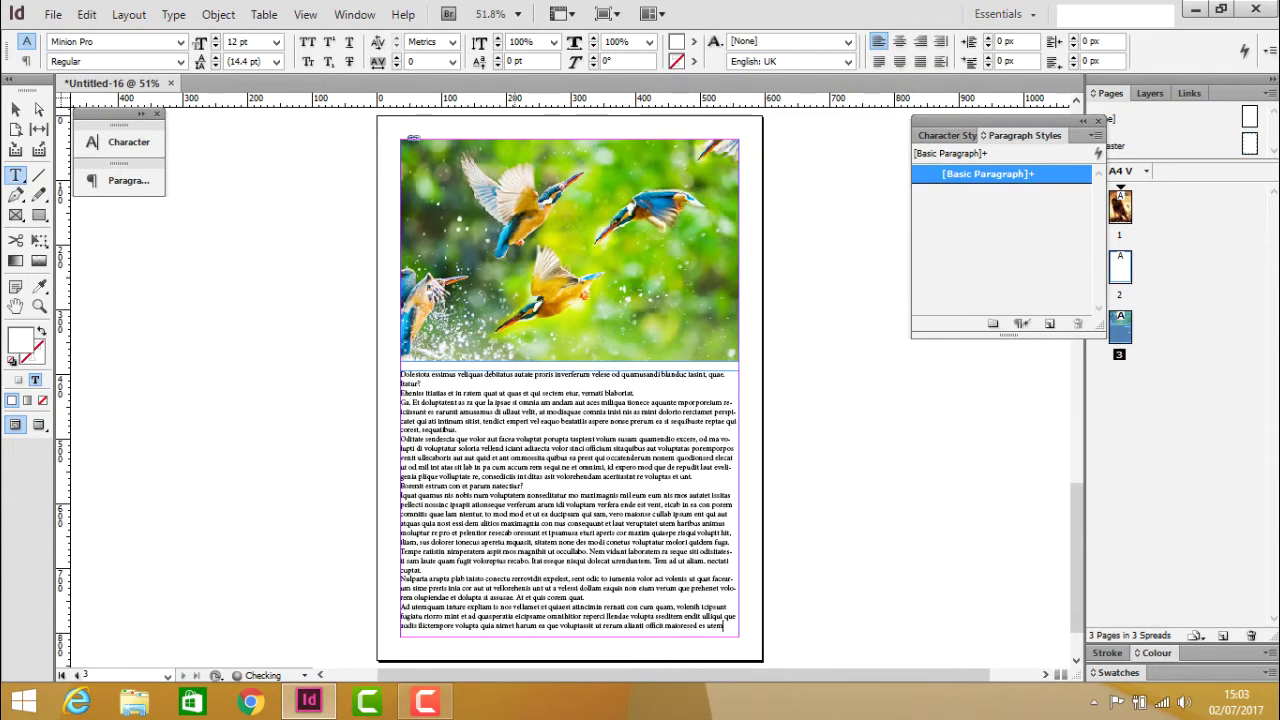
key(Escape)
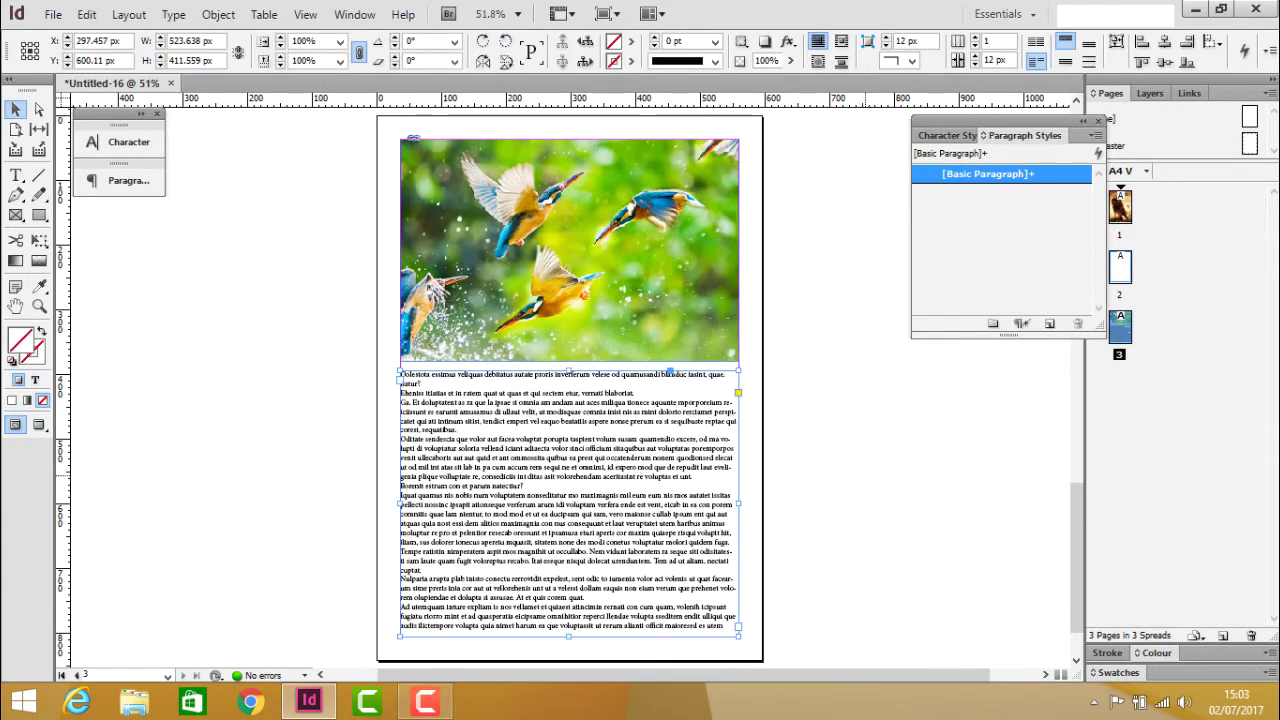
click(865, 475)
Step: Create a text frame of about 240 × 39 px on the pasteboard beside page 3 with the text "Chapter-01"
scroll(614, 313, up, 2)
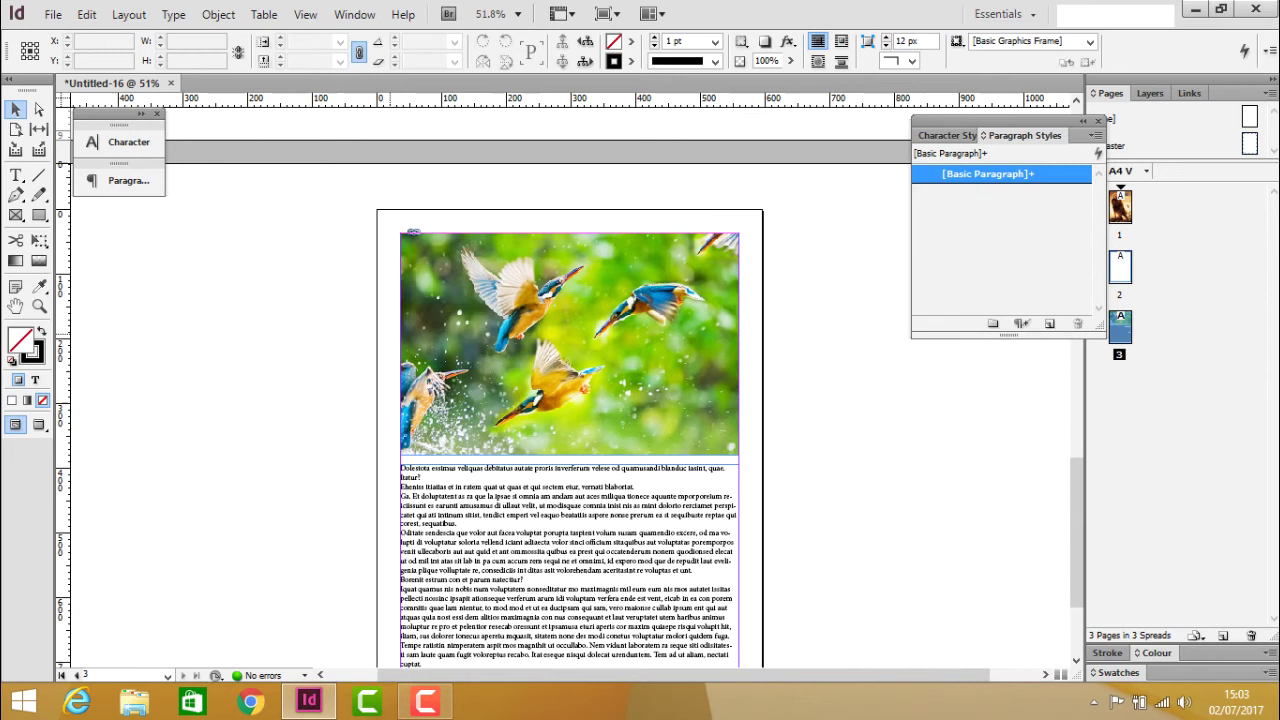
key(t)
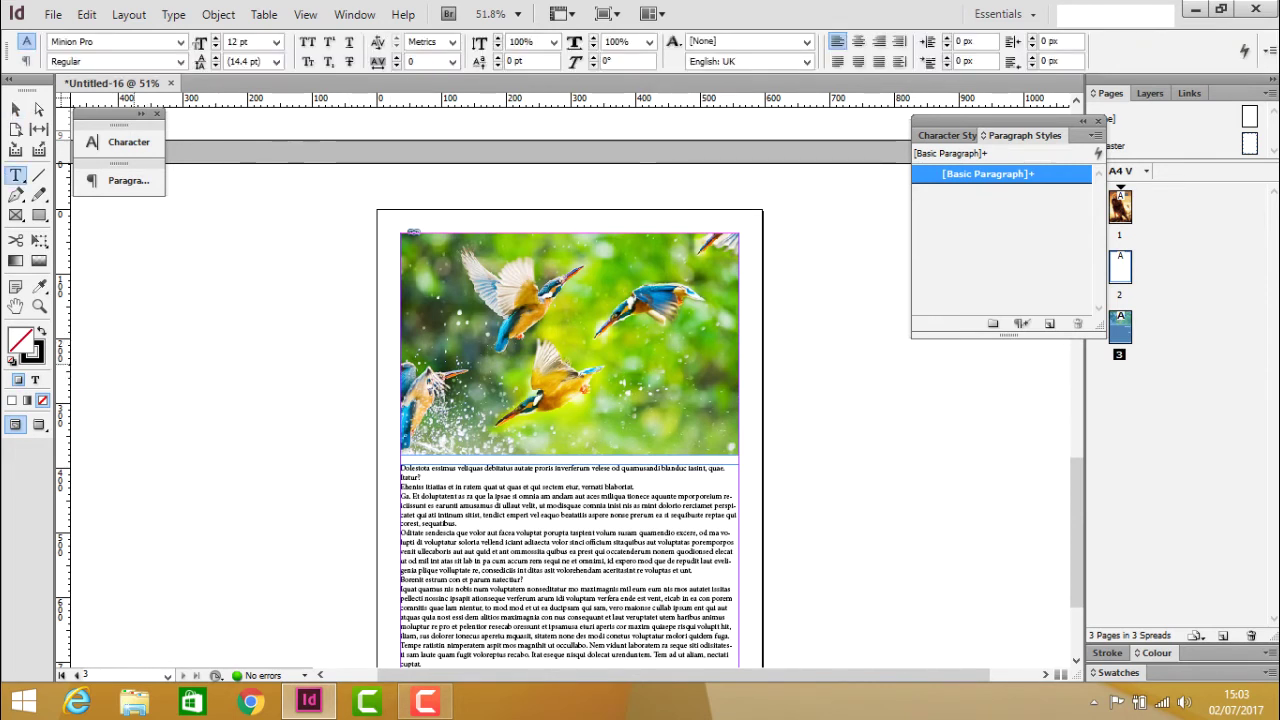
drag(132, 358, 288, 383)
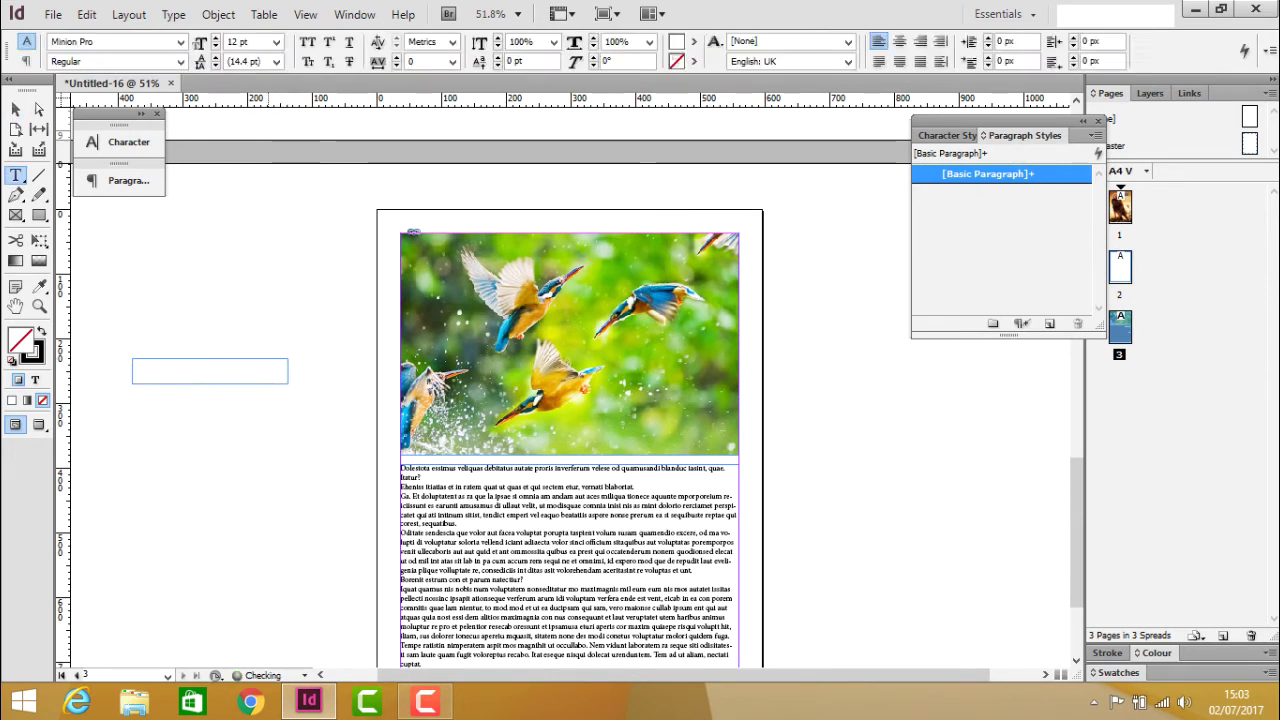
text(Chapter-01)
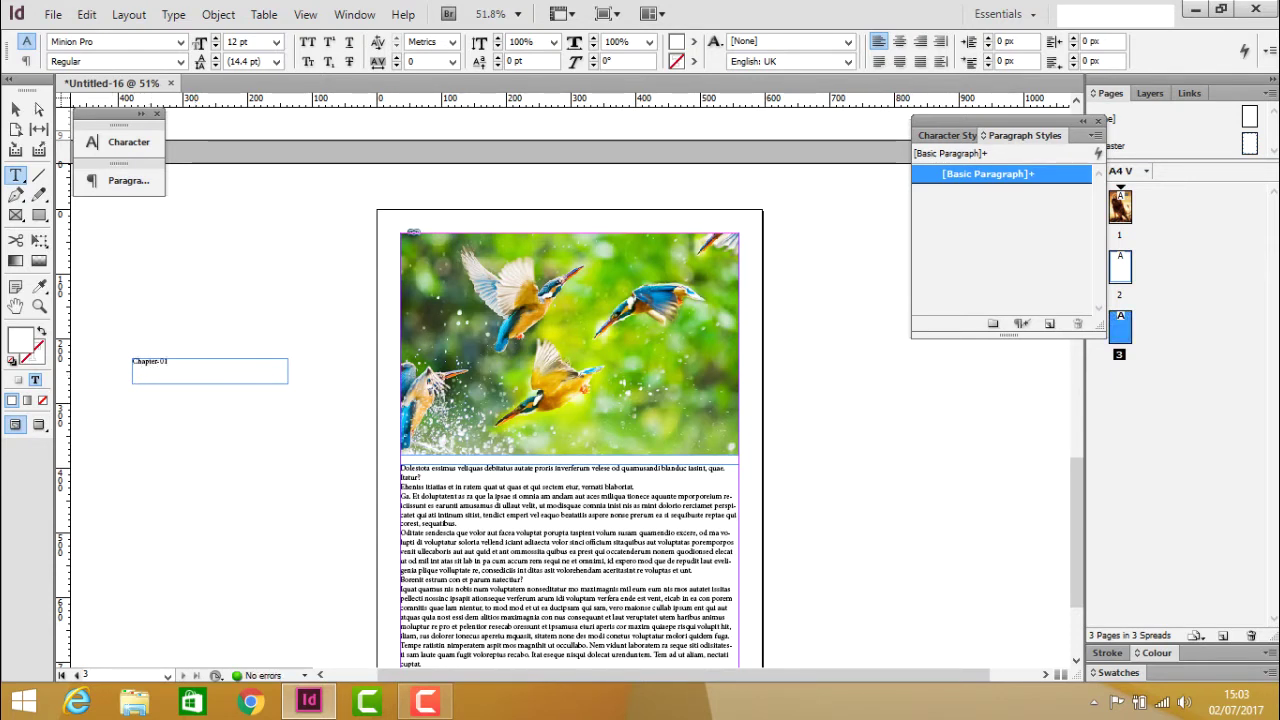
Step: Enlarge the "Chapter-01" text to 28 pt and move its frame over the top of the kingfisher image
key(ctrl+a)
key(ctrl+shift+period)
key(ctrl+shift+period)
key(ctrl+shift+period)
key(ctrl+shift+period)
key(ctrl+shift+period)
key(ctrl+shift+period)
key(ctrl+shift+period)
key(ctrl+shift+period)
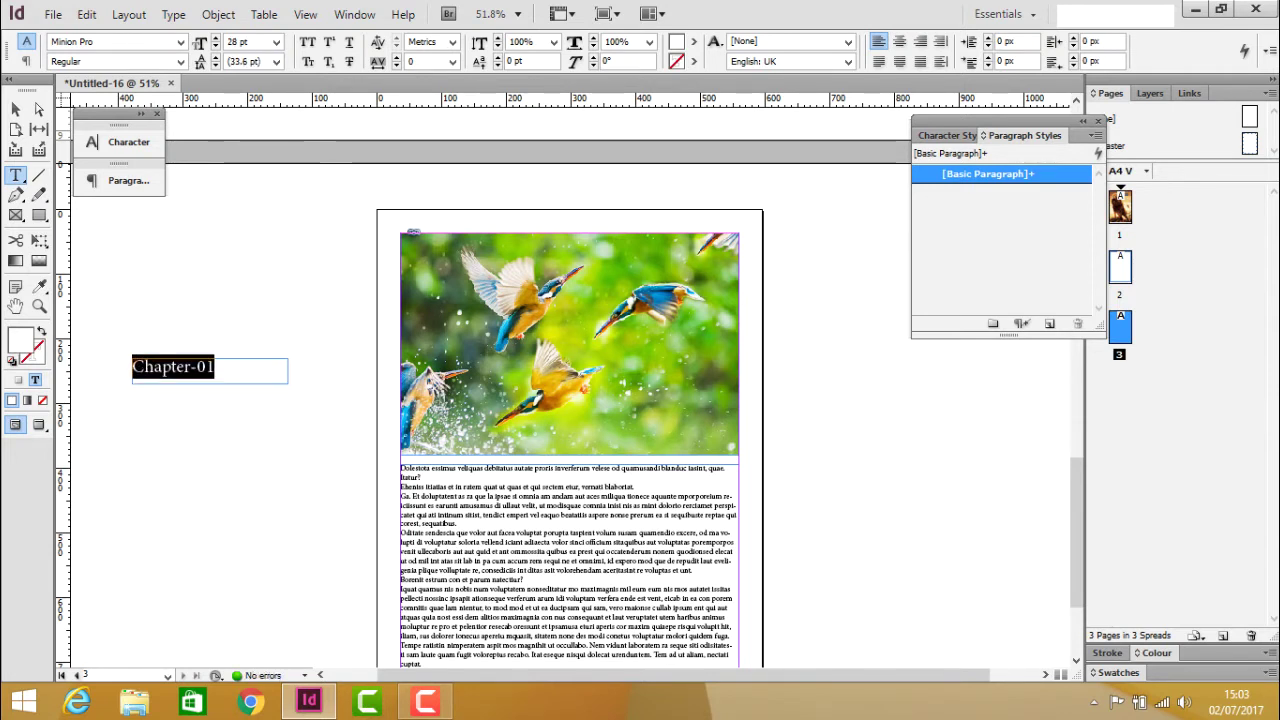
key(Escape)
drag(191, 368, 579, 243)
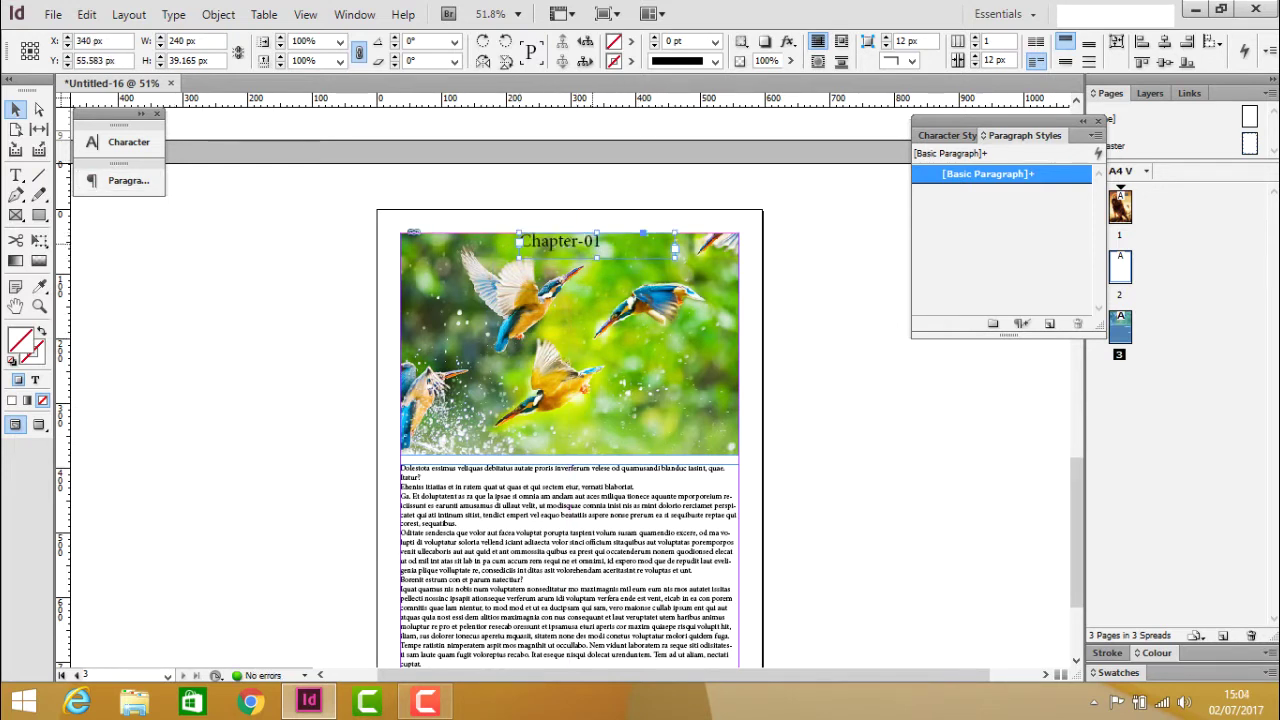
Step: Create a paragraph style named "Heading-01" from the "Chapter-01" text formatting
double_click(605, 248)
key(ctrl+a)
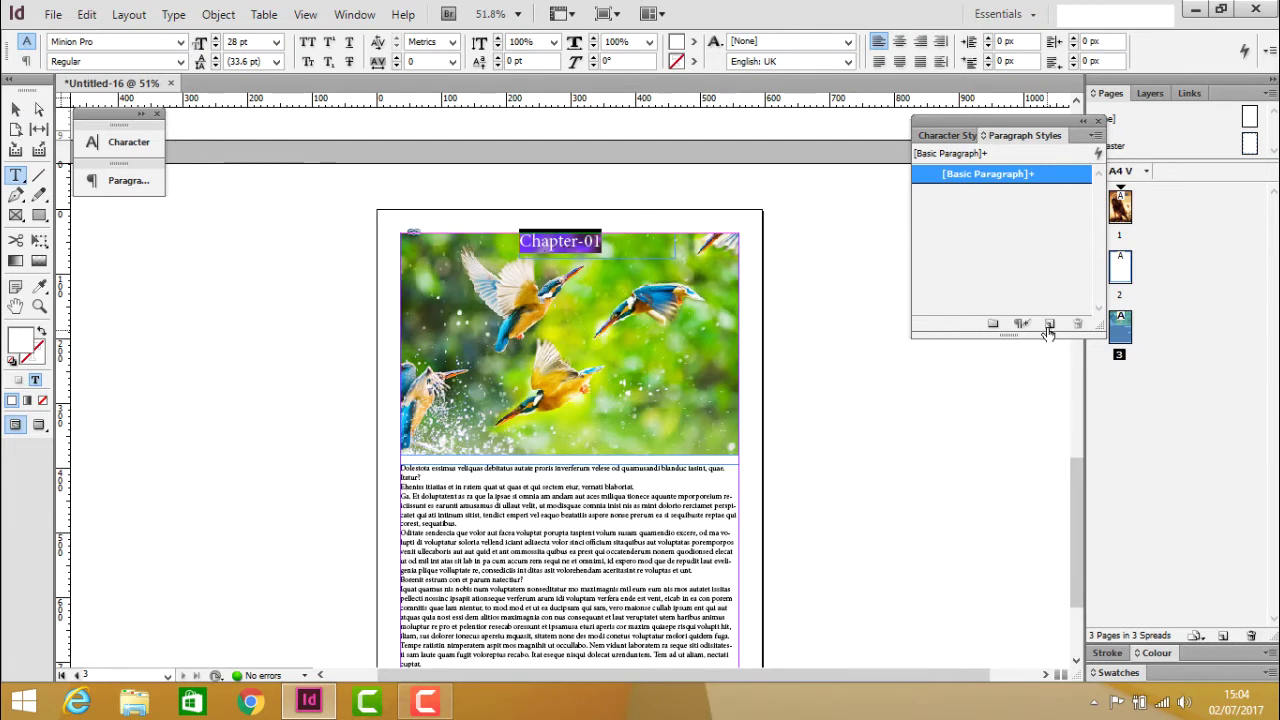
click(1049, 324)
double_click(1002, 199)
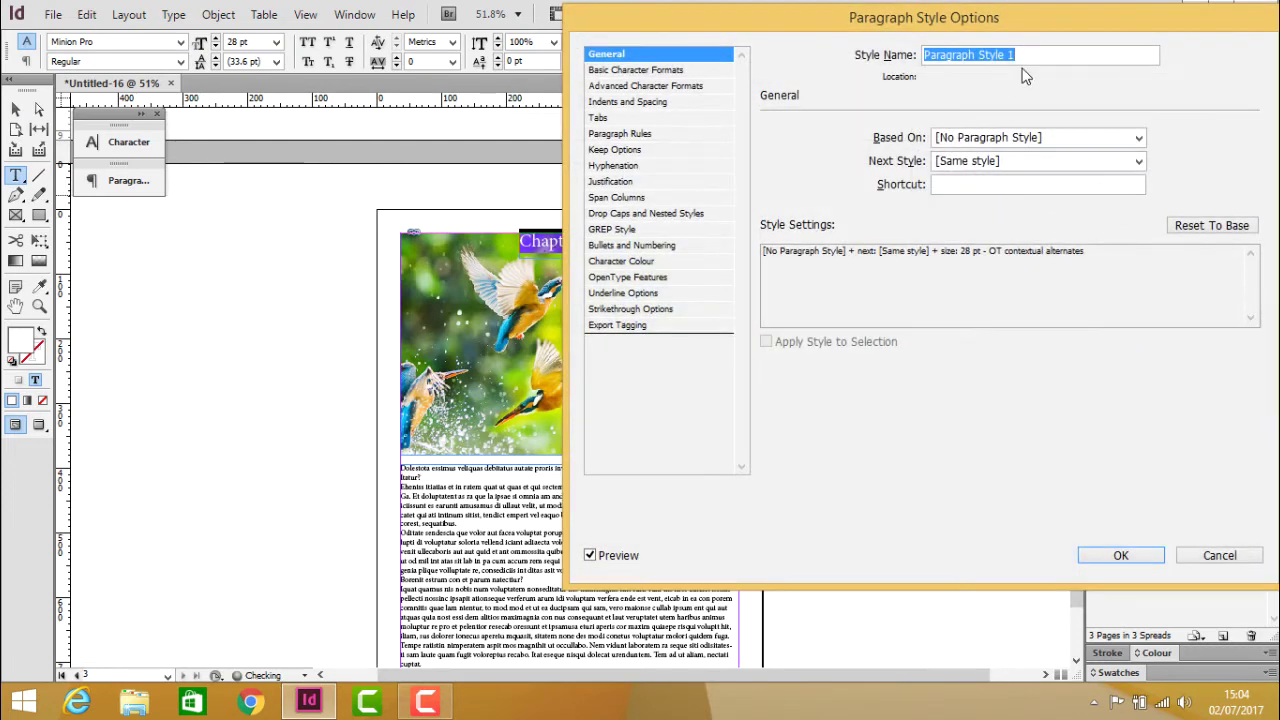
text(Head)
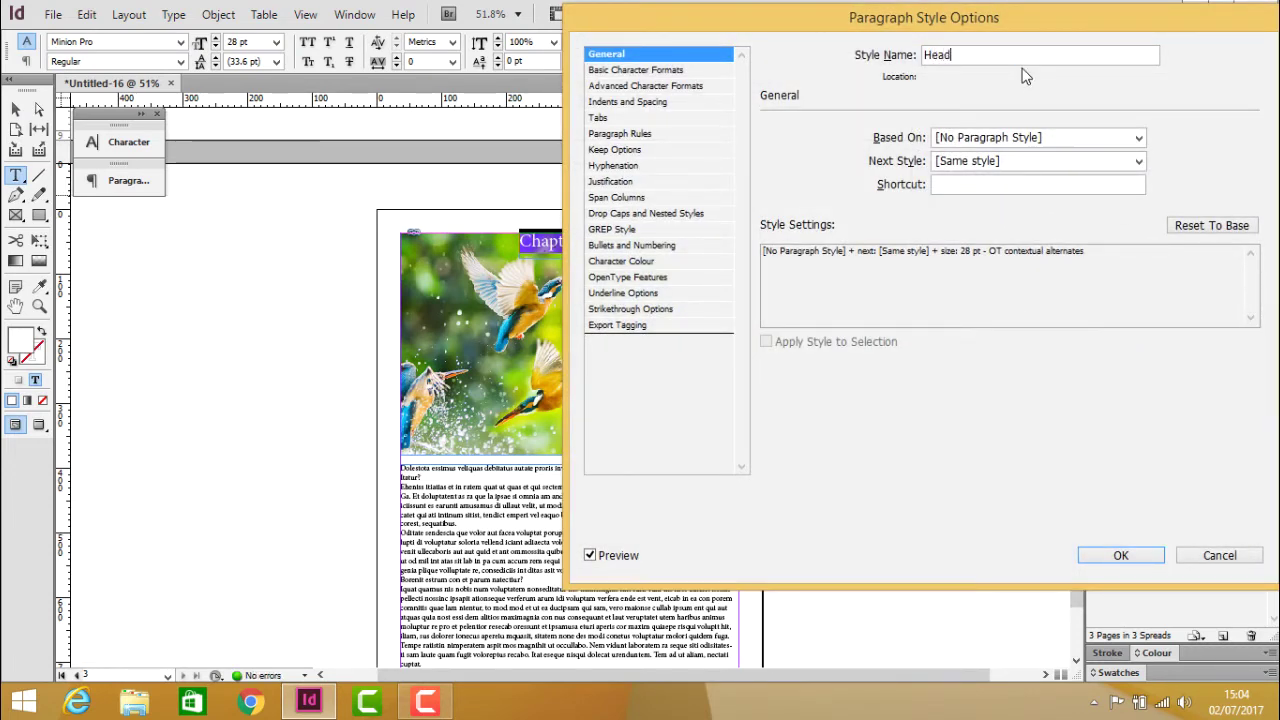
text(ing-01)
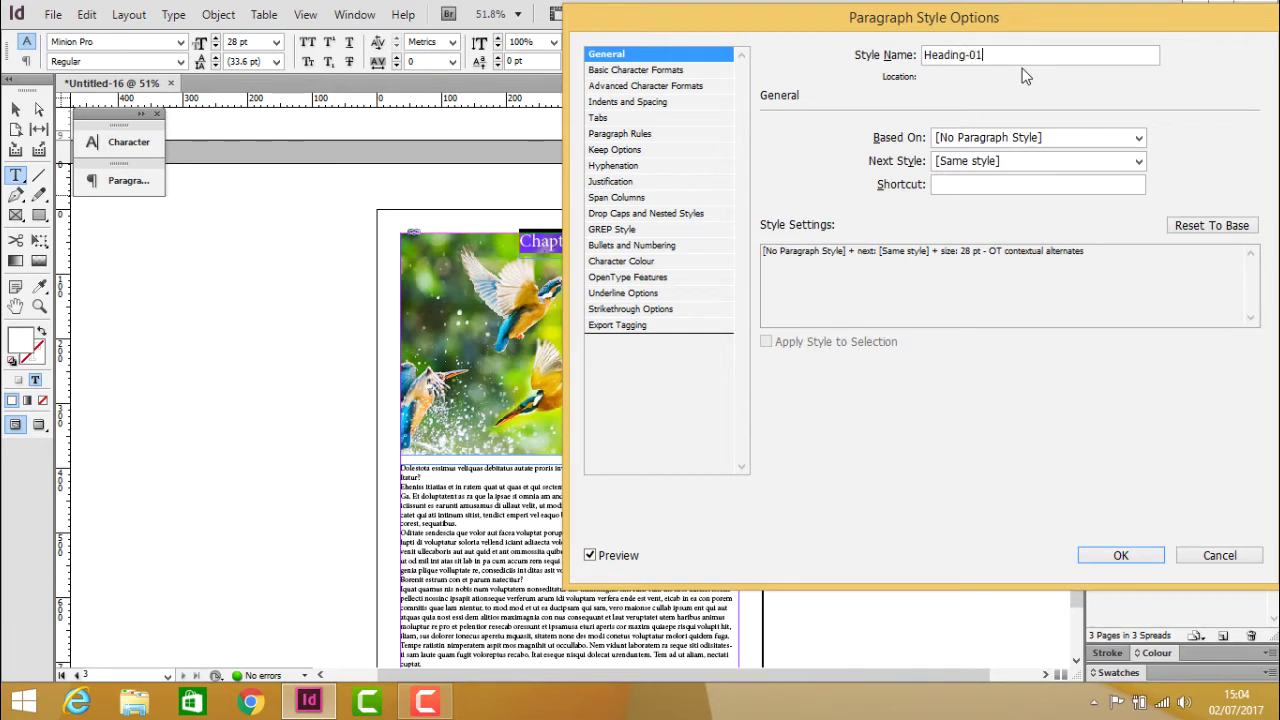
key(Return)
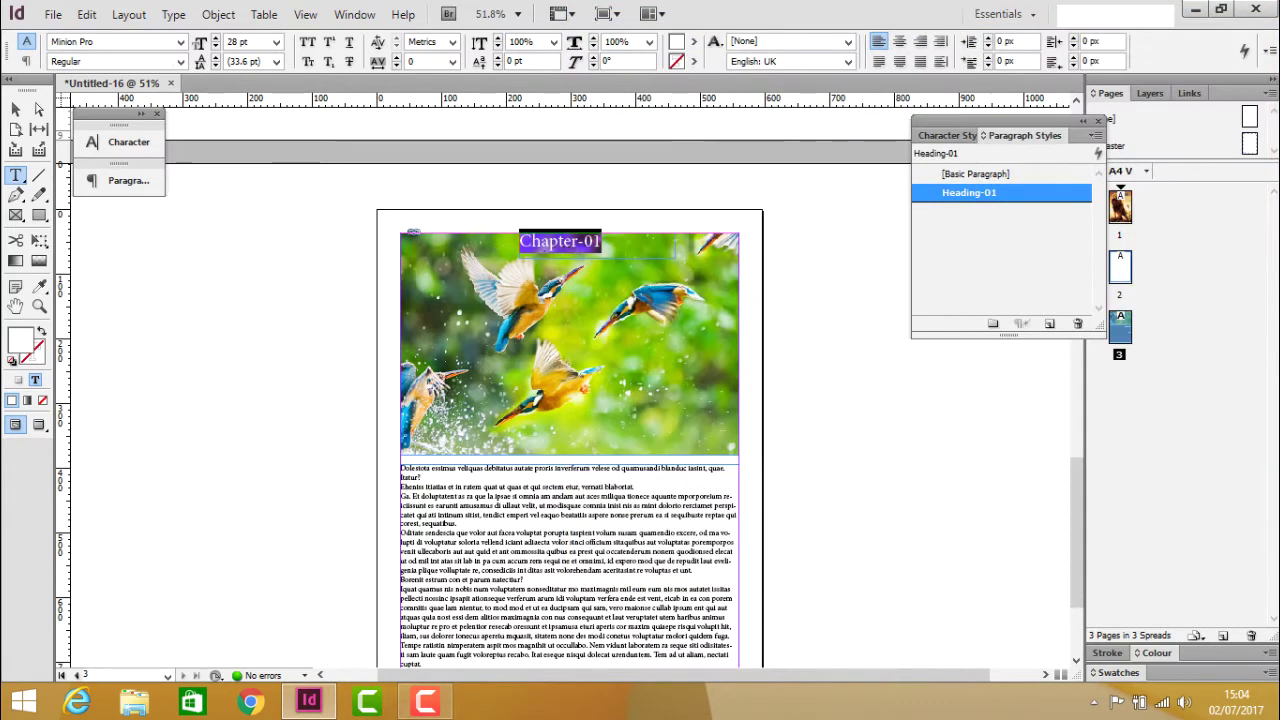
key(Escape)
Step: Add a new blank page 4 after the Chapter-01 page
click(821, 585)
drag(821, 585, 793, 426)
drag(761, 539, 797, 530)
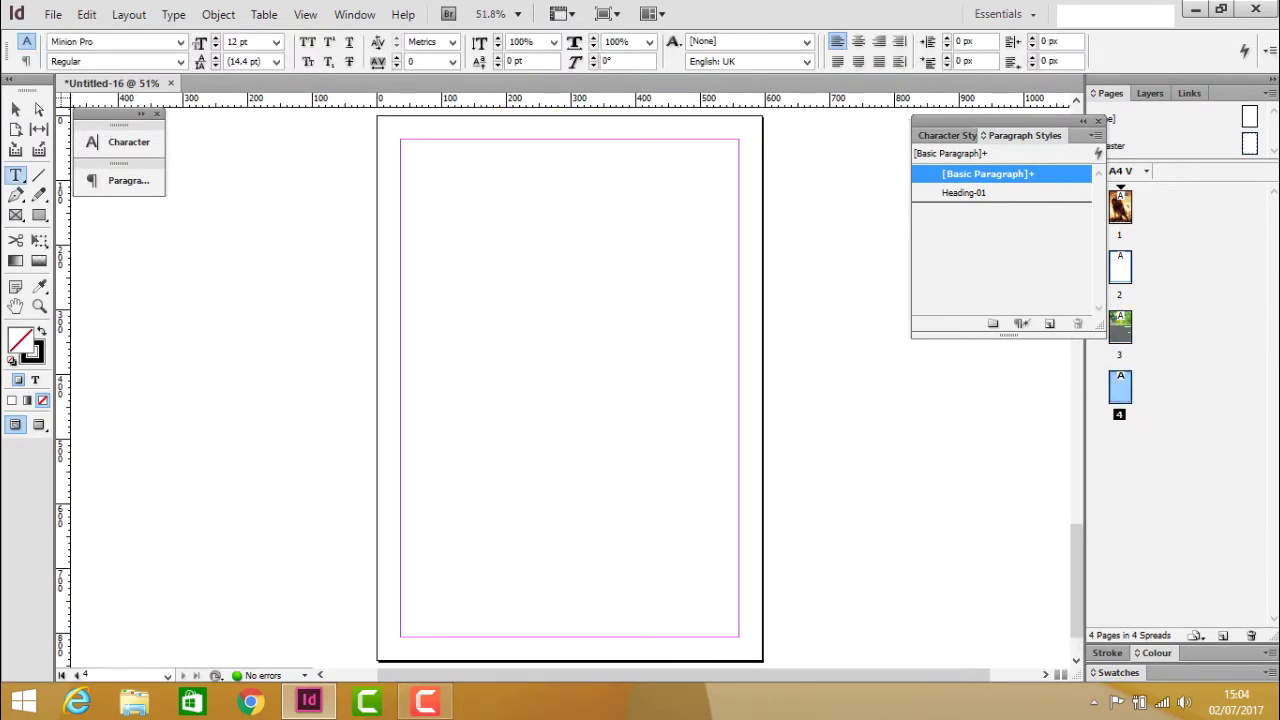
Step: Copy the chapter heading to the top of page 4, centred on the page, and change its text to "Chapter-02"
key(v)
scroll(569, 388, up, 7)
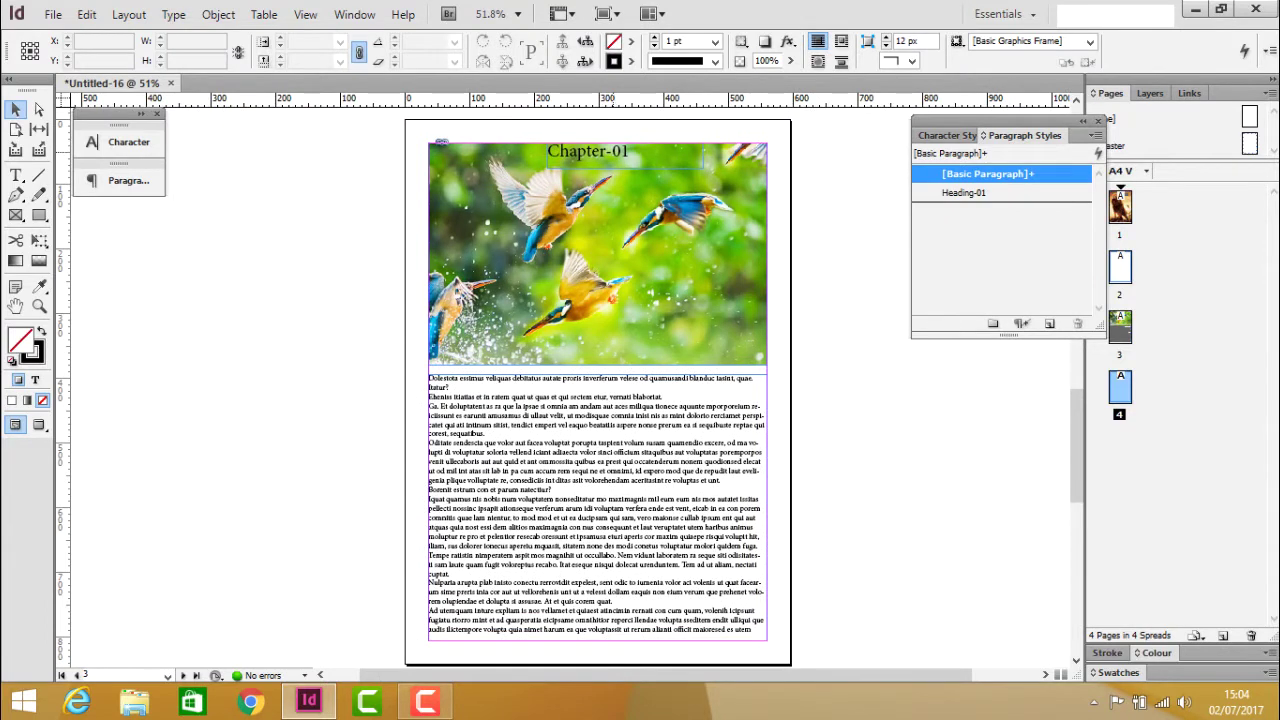
click(613, 154)
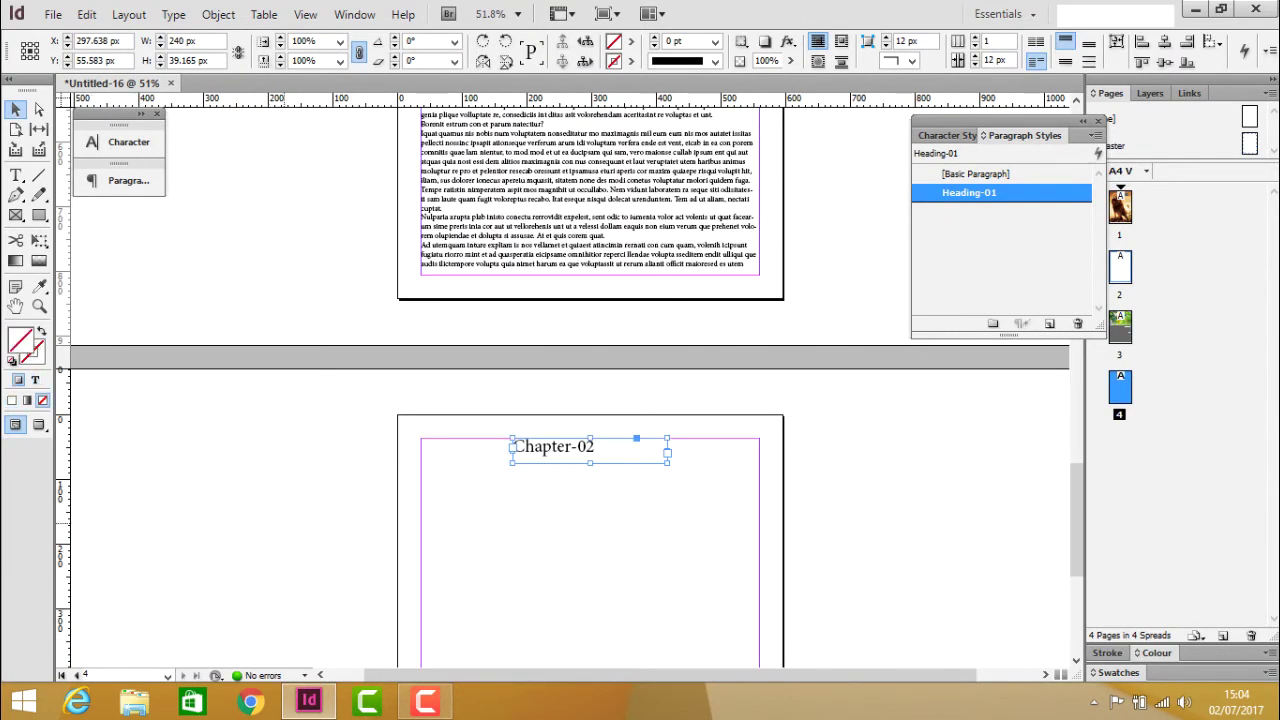
Step: Add a text frame of about 523 × 708 px below the "Chapter-02" heading and fill it with placeholder text
scroll(570, 390, down, 5)
scroll(570, 390, down, 1)
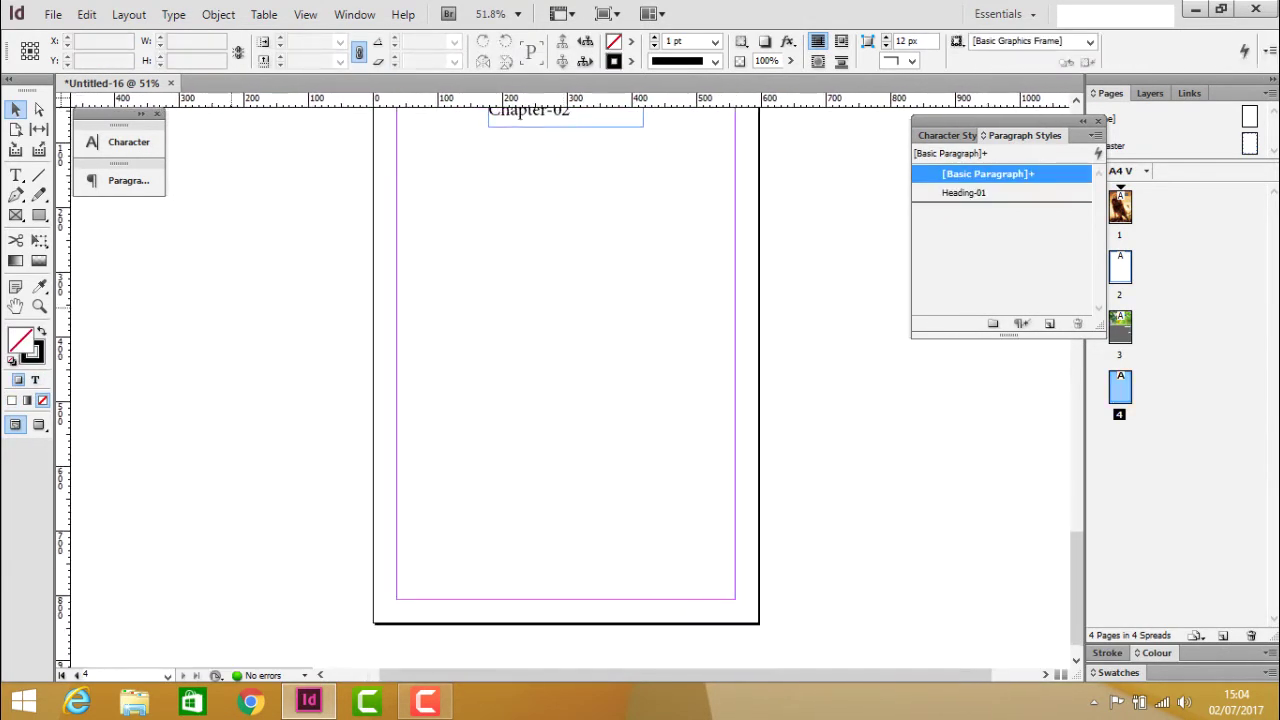
key(t)
drag(237, 220, 516, 460)
drag(454, 300, 564, 372)
right_click(581, 372)
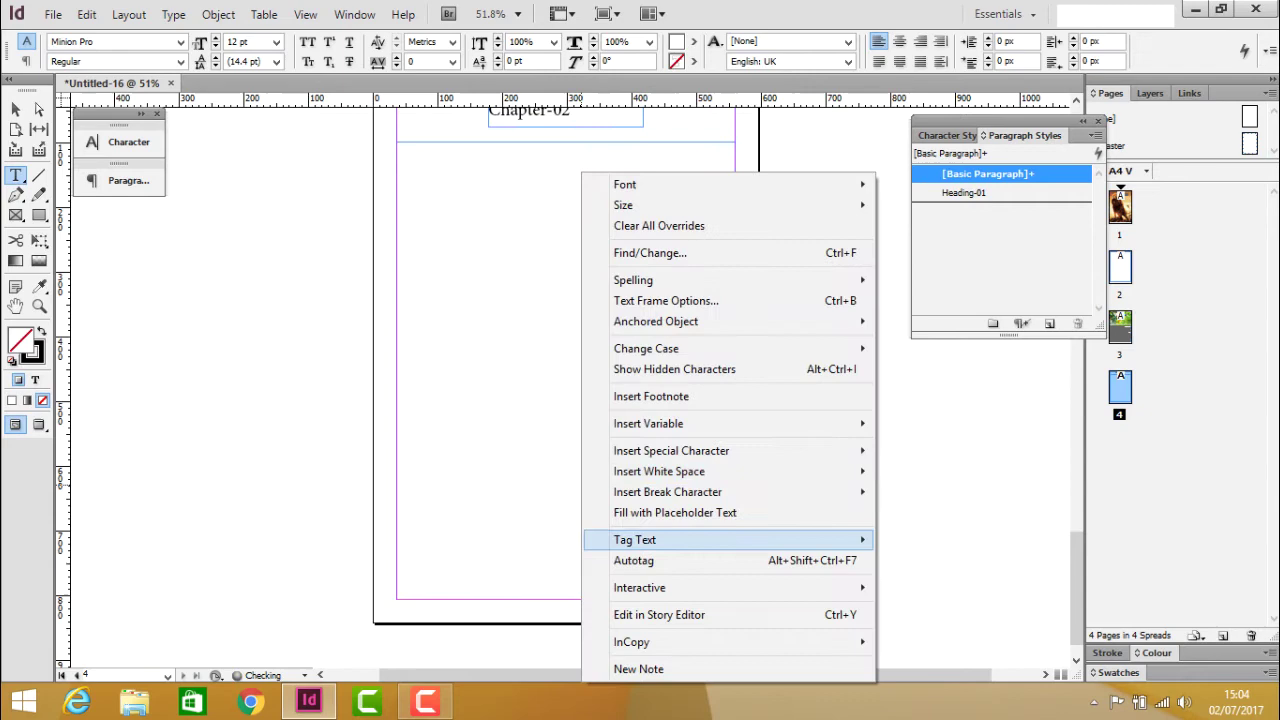
click(675, 512)
key(Escape)
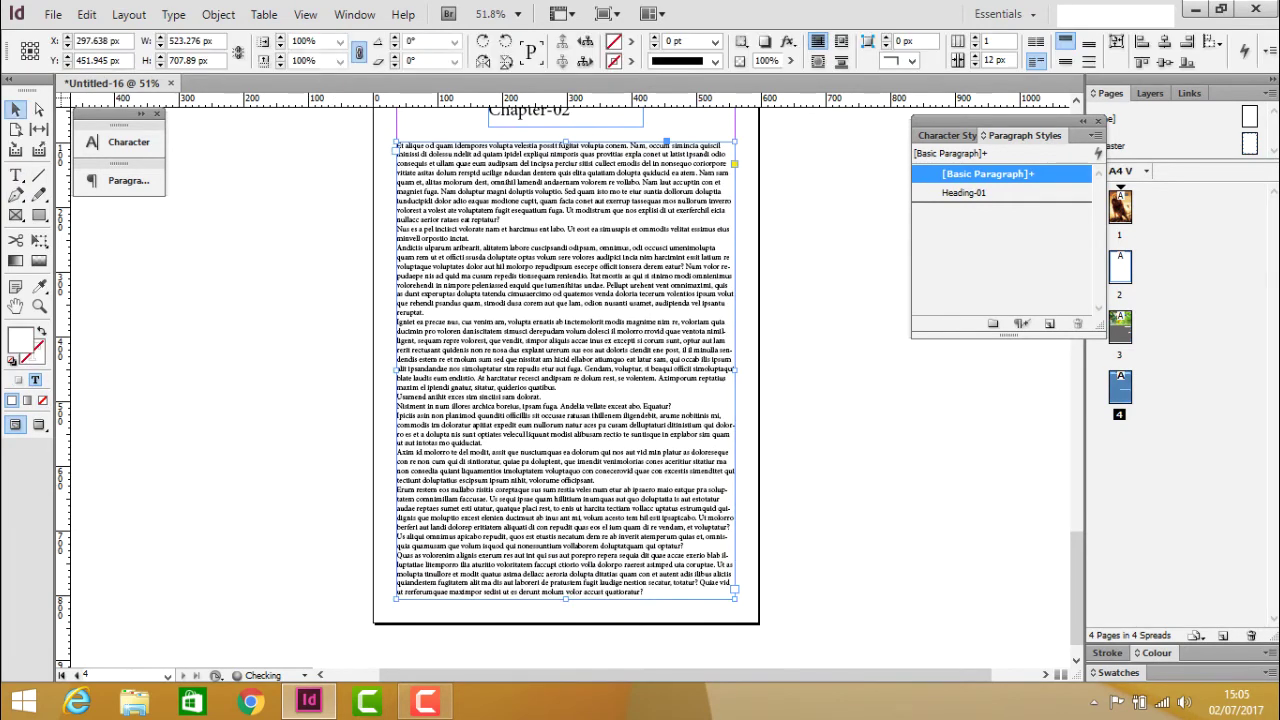
Step: Check which paragraph style is applied to the "Chapter-02" heading text
scroll(566, 400, up, 3)
double_click(517, 250)
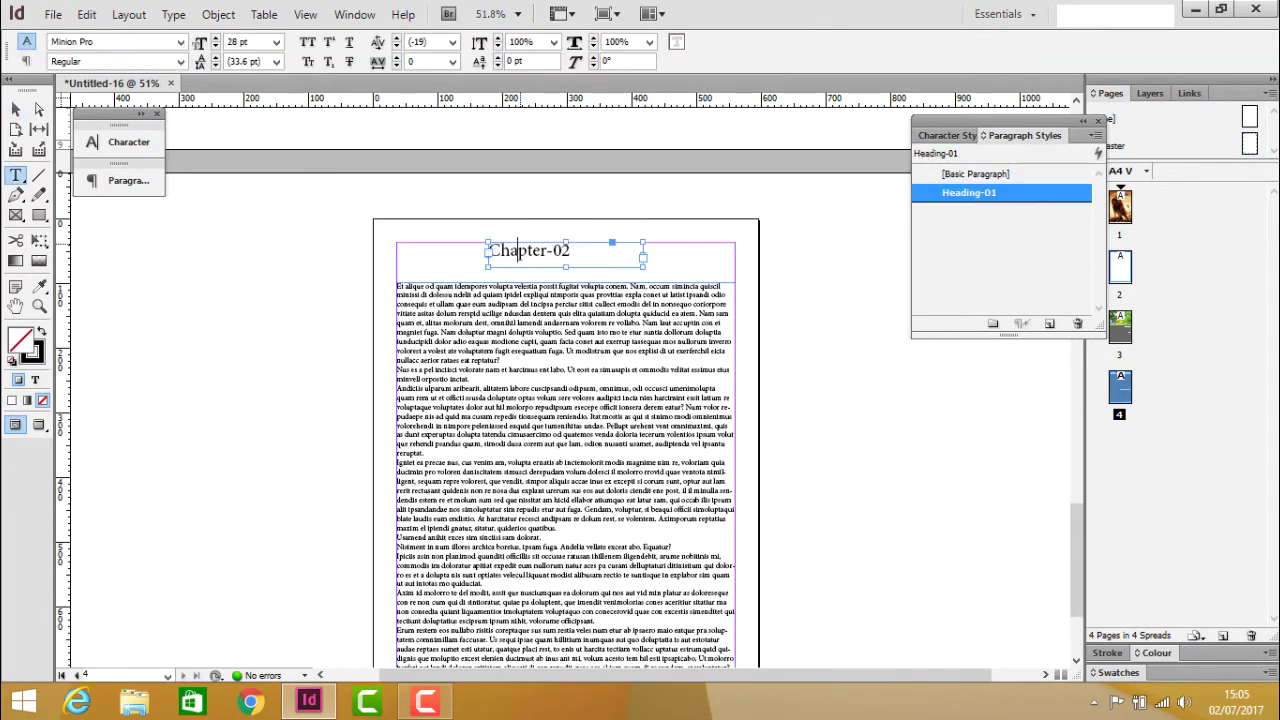
key(ctrl+a)
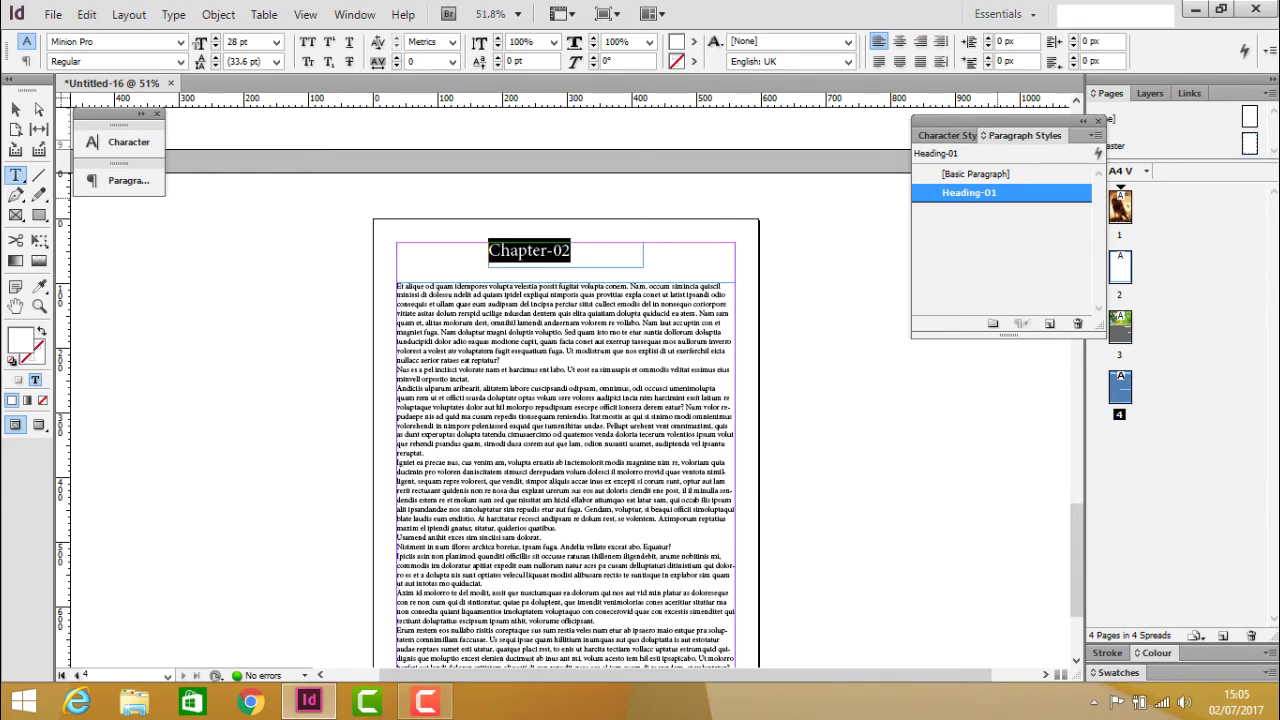
key(Escape)
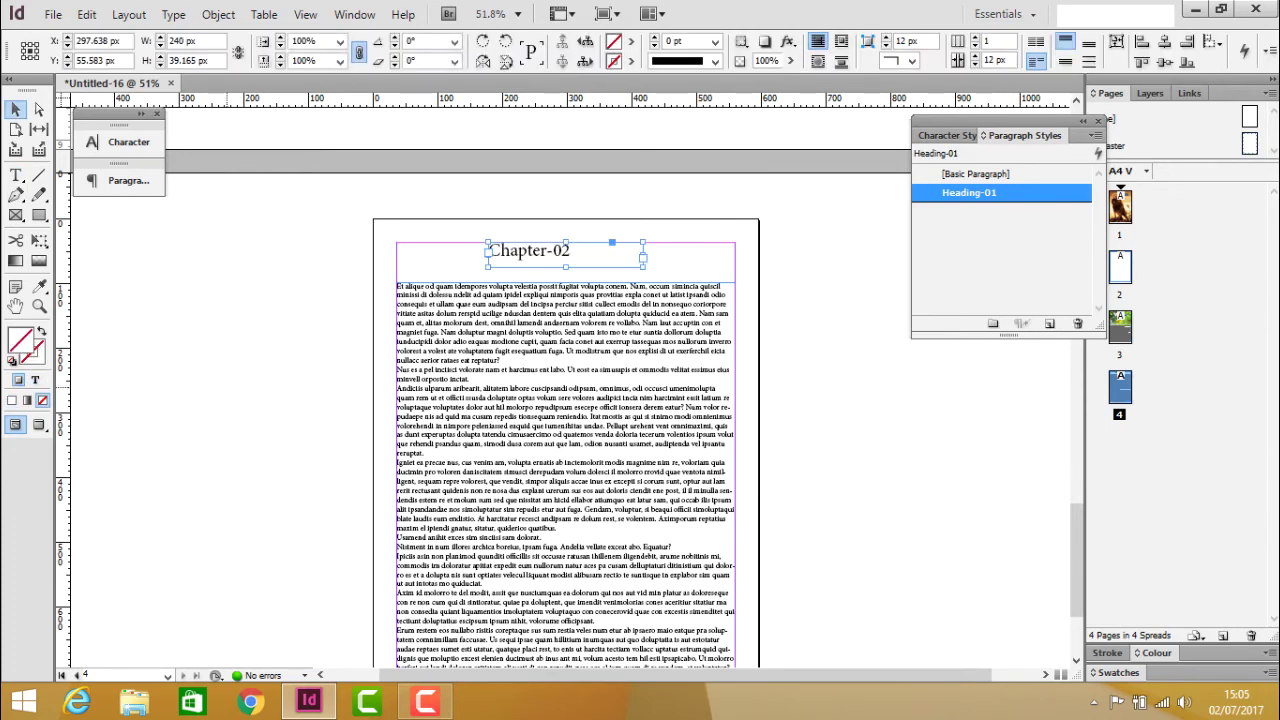
click(228, 387)
Step: Return to the blank page 2 and make it the active page
scroll(301, 445, up, 14)
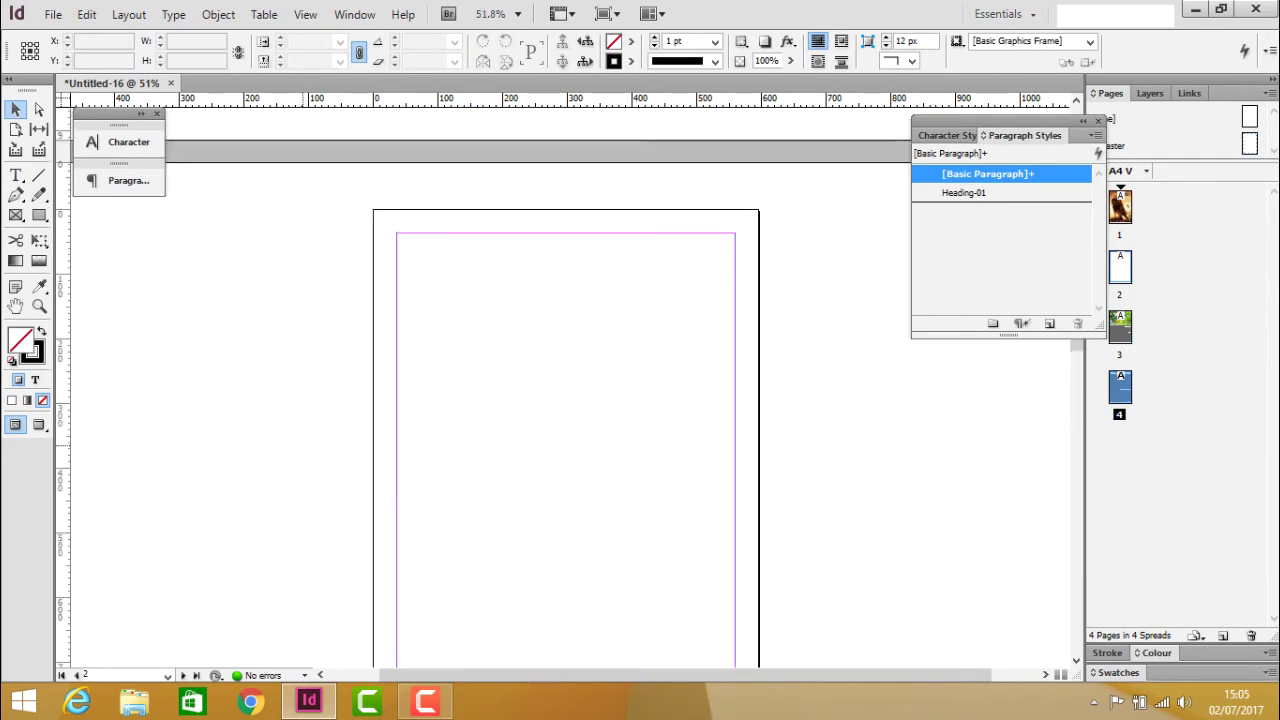
scroll(565, 400, up, 6)
scroll(565, 400, down, 9)
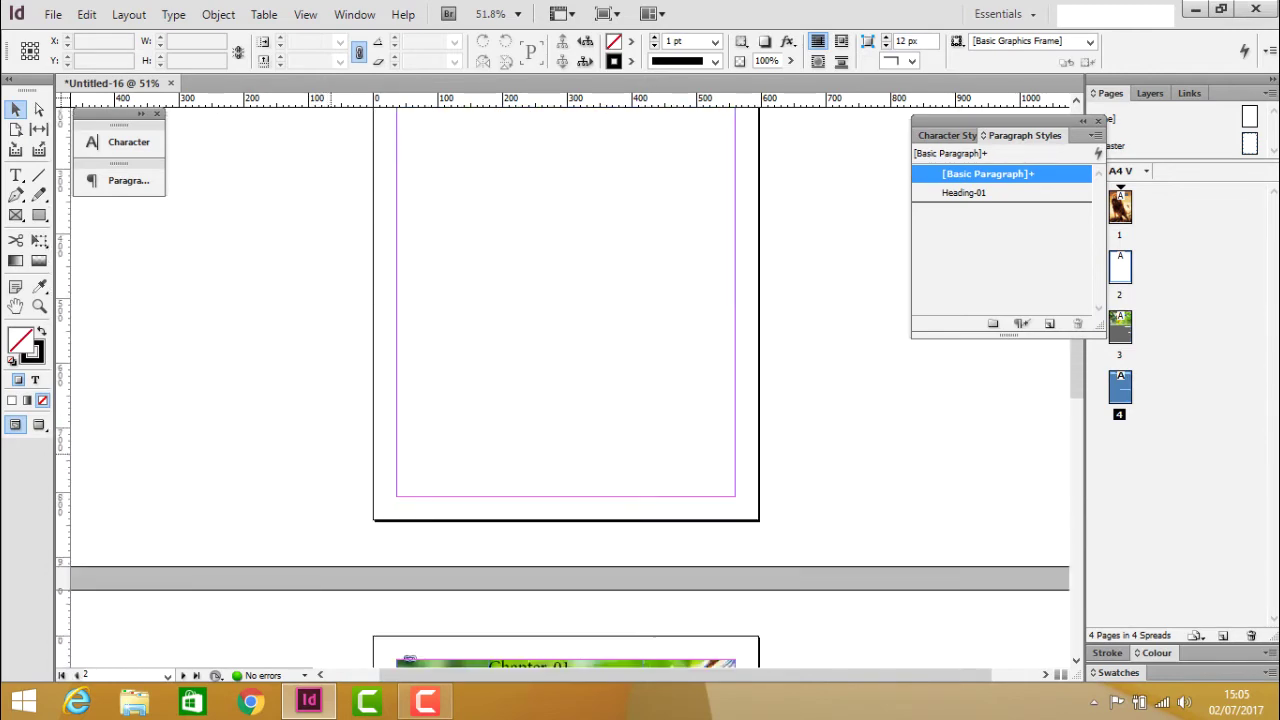
scroll(565, 400, up, 3)
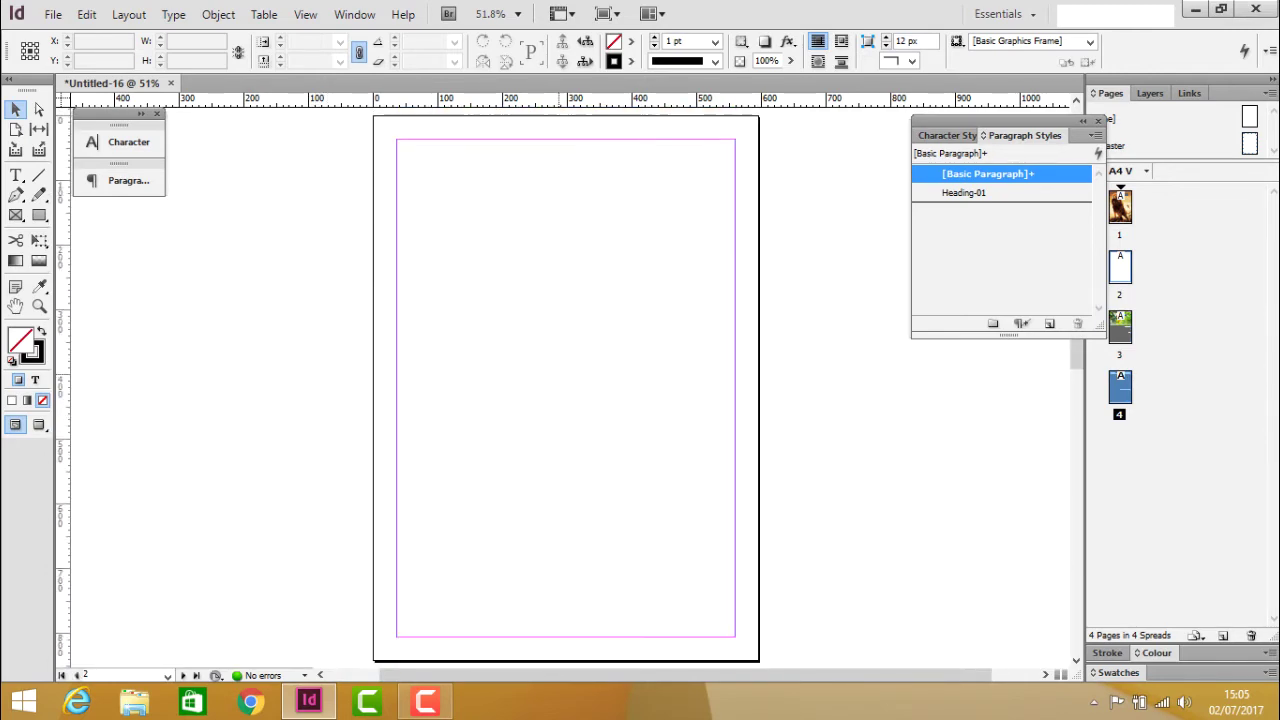
click(470, 377)
click(300, 250)
Step: Start a new table of contents style named "TP" with Heading-01 as the title style, and include the Heading-01 paragraph style
click(128, 14)
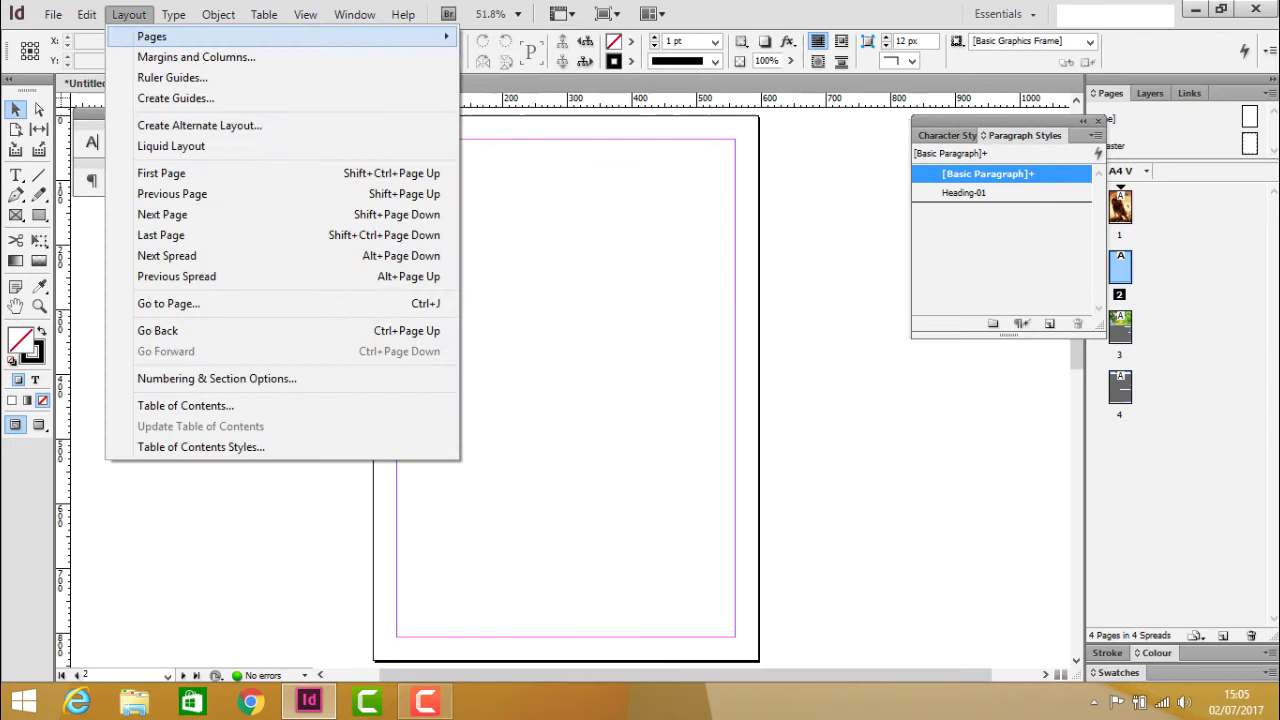
click(200, 447)
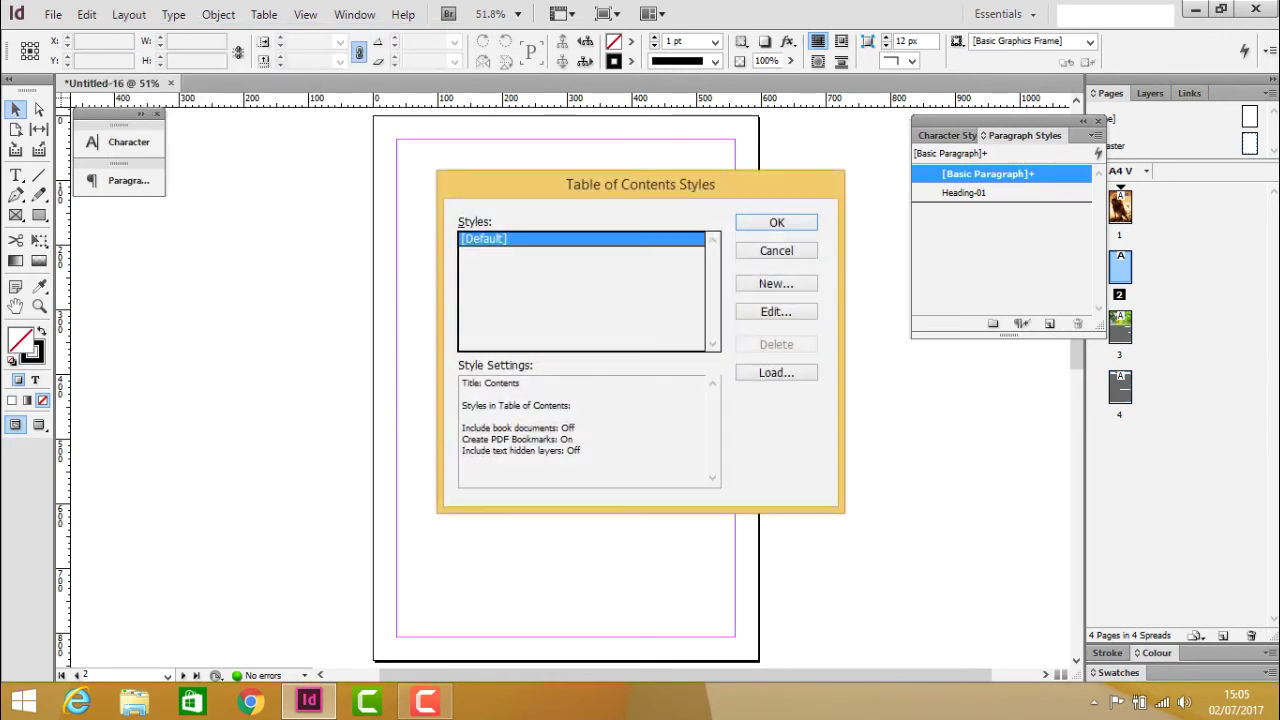
key(alt+n)
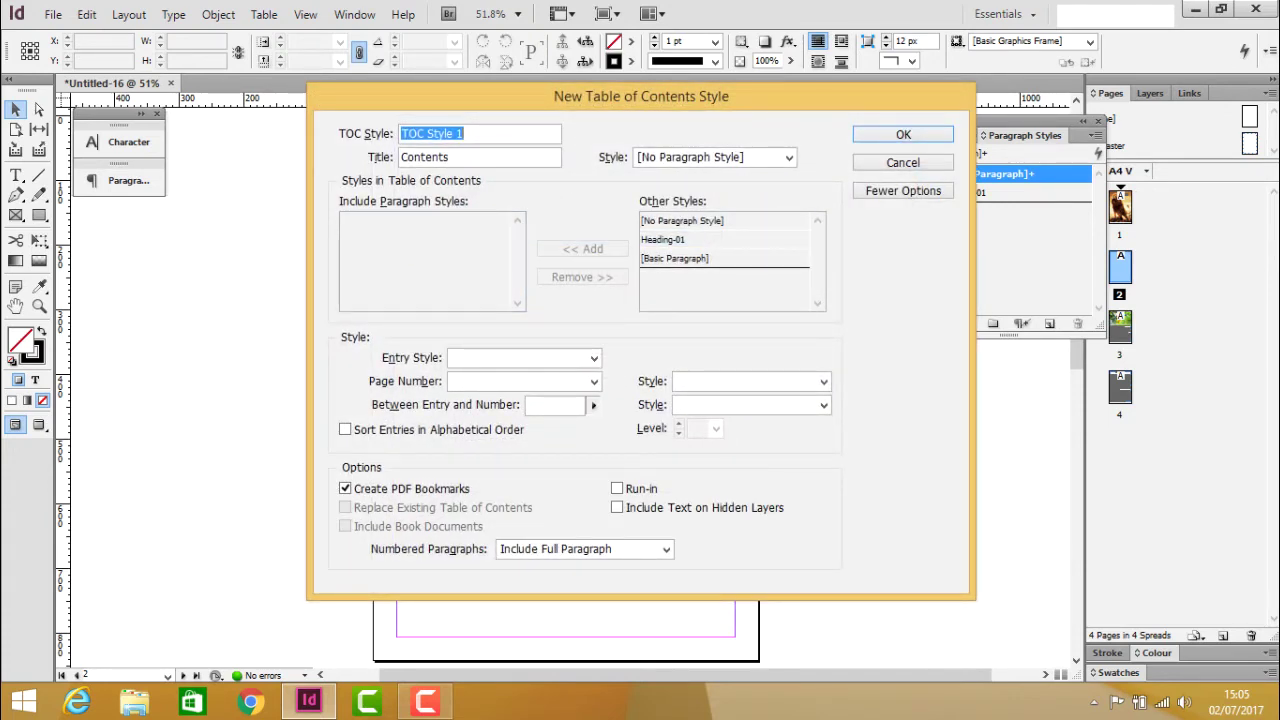
text(TP)
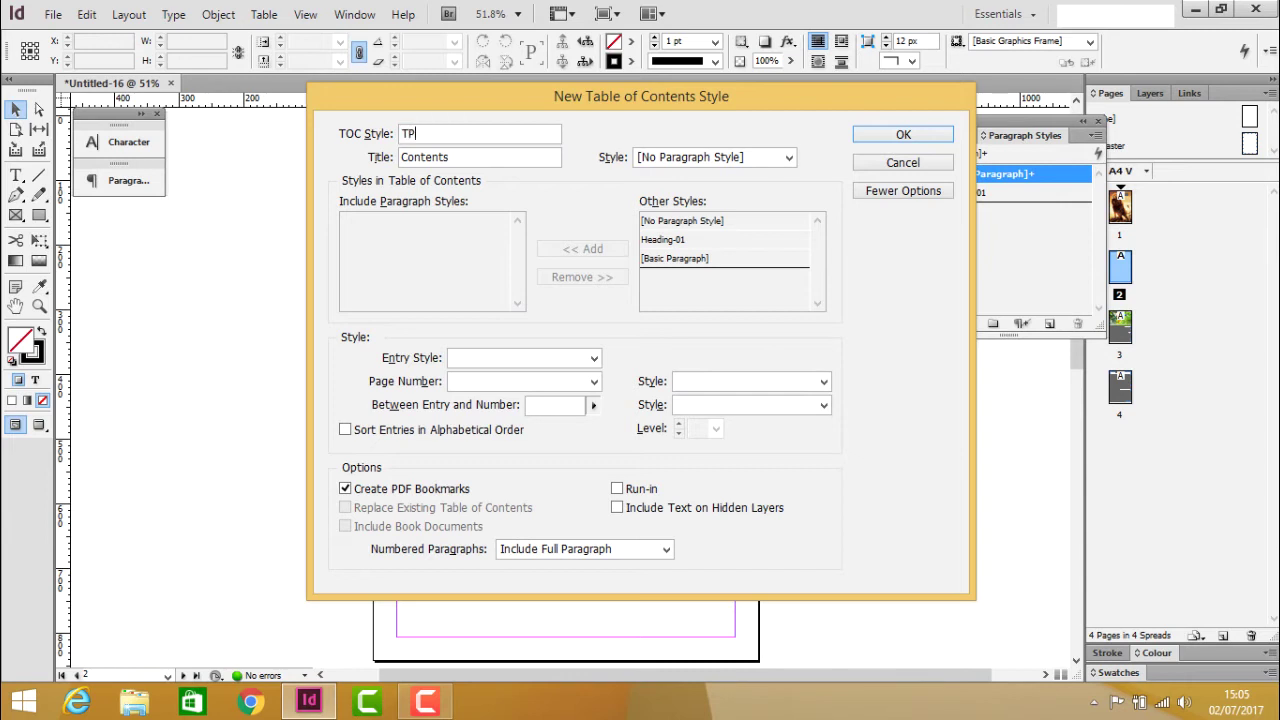
click(726, 160)
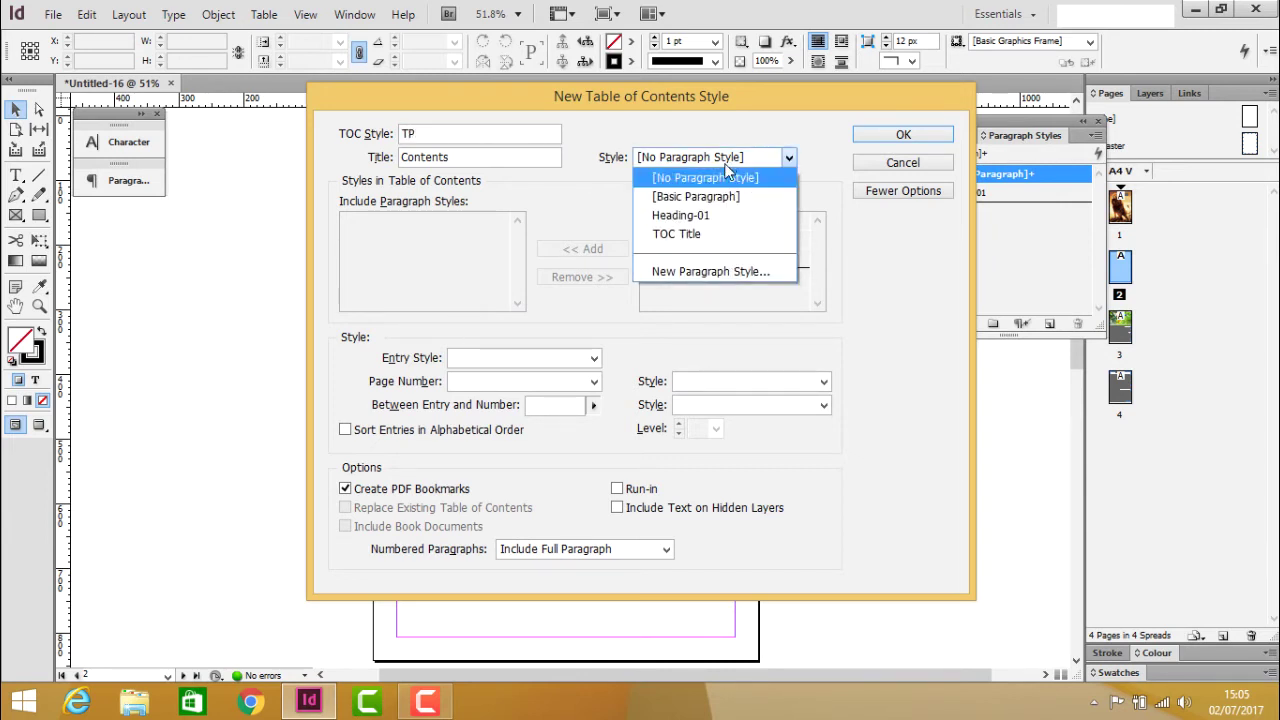
click(705, 215)
click(676, 244)
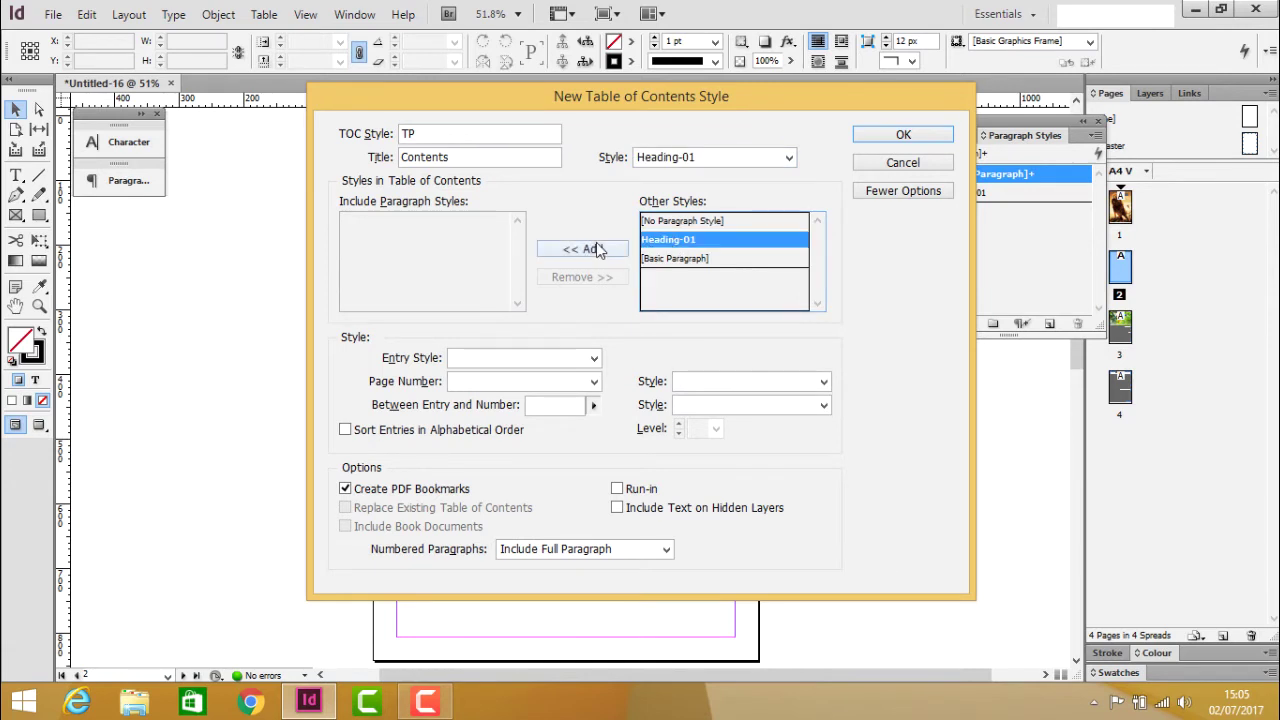
click(596, 252)
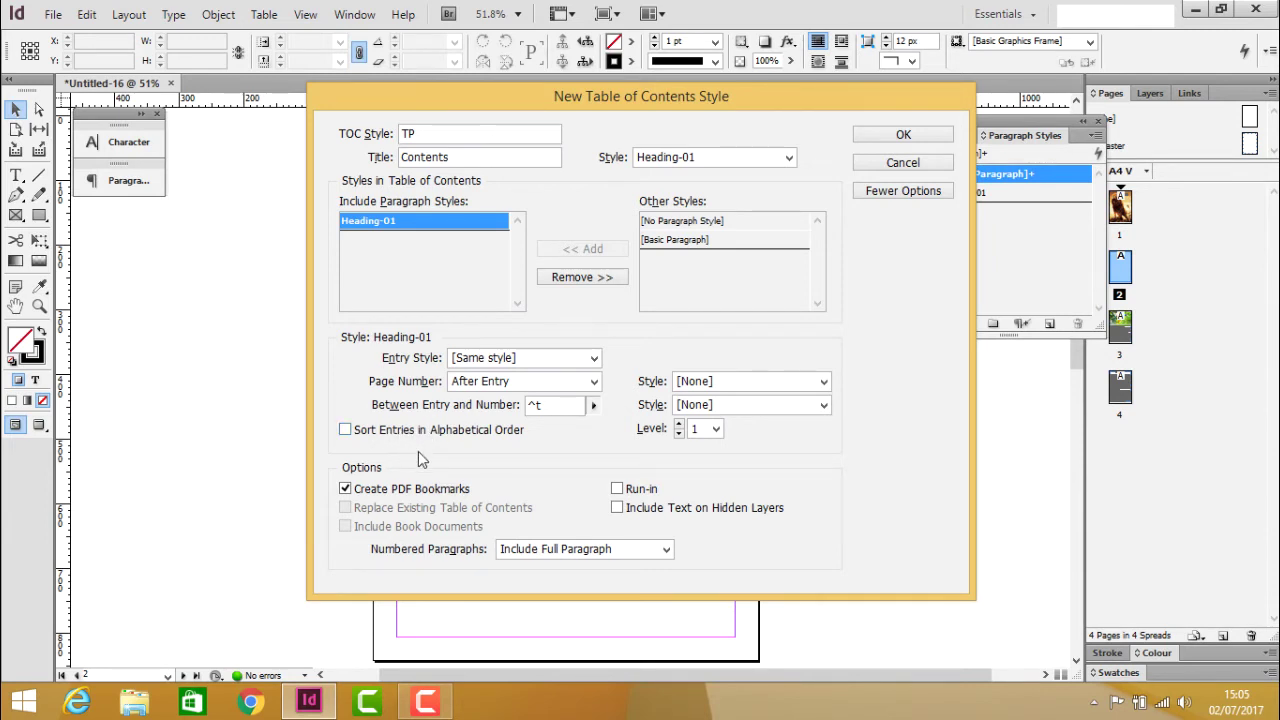
Step: Set the included Heading-01 entries to level 2, No Page Number and entry style Heading-01, and save the TP style
click(716, 428)
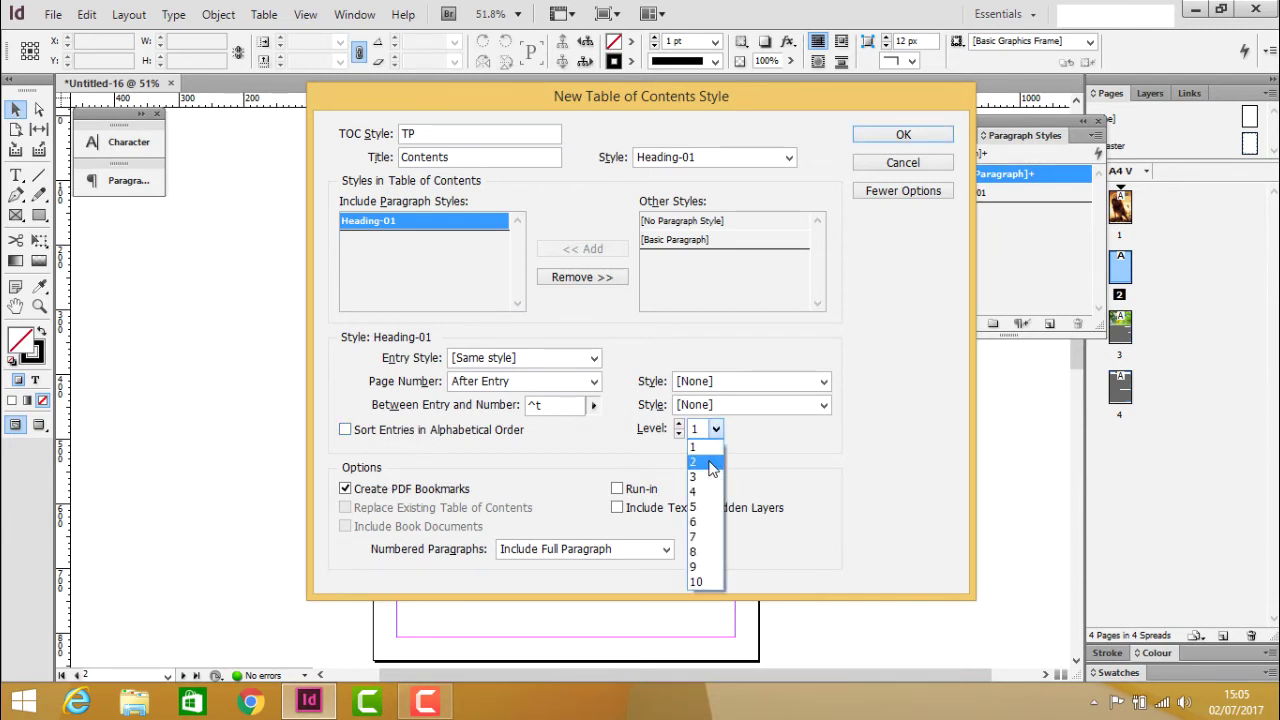
click(706, 466)
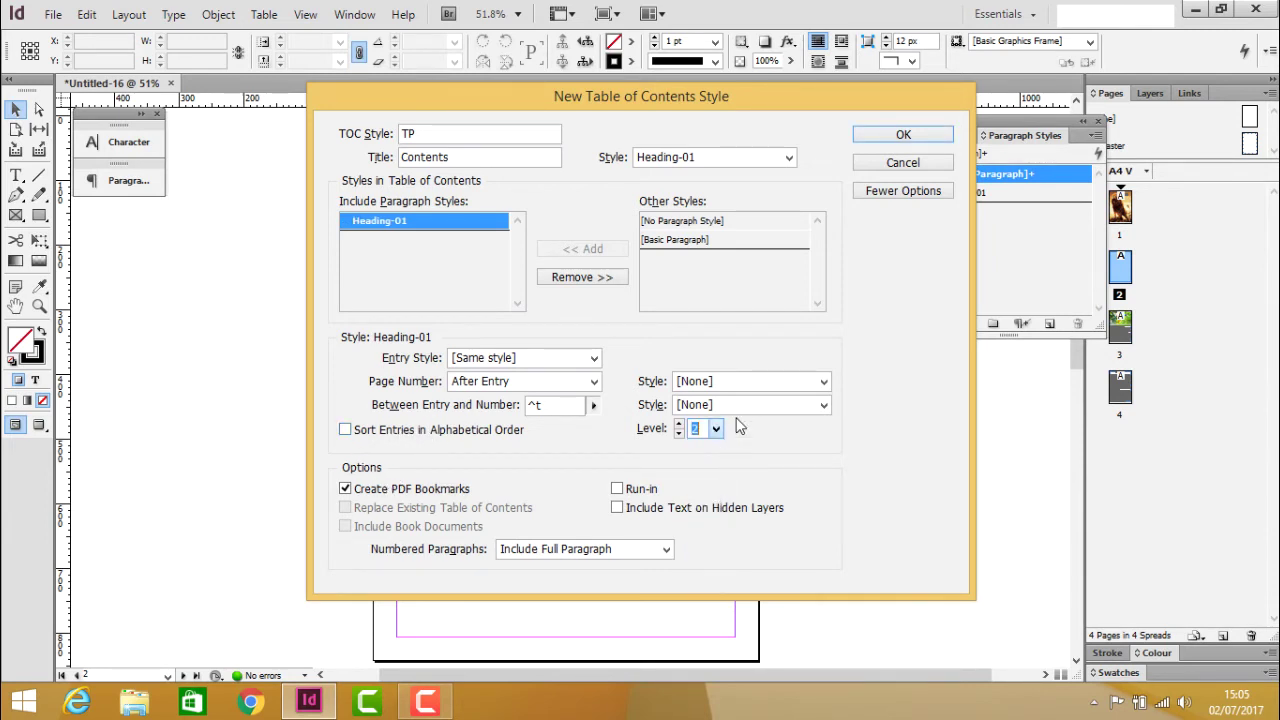
click(594, 381)
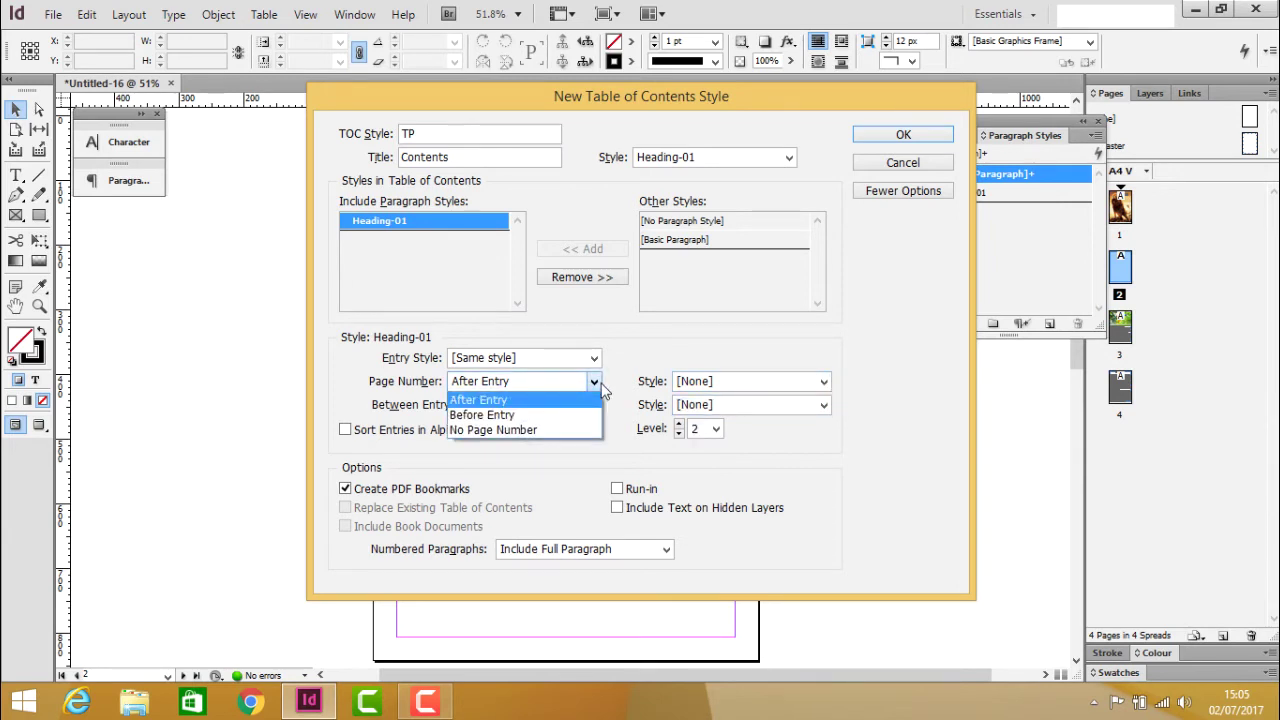
click(576, 430)
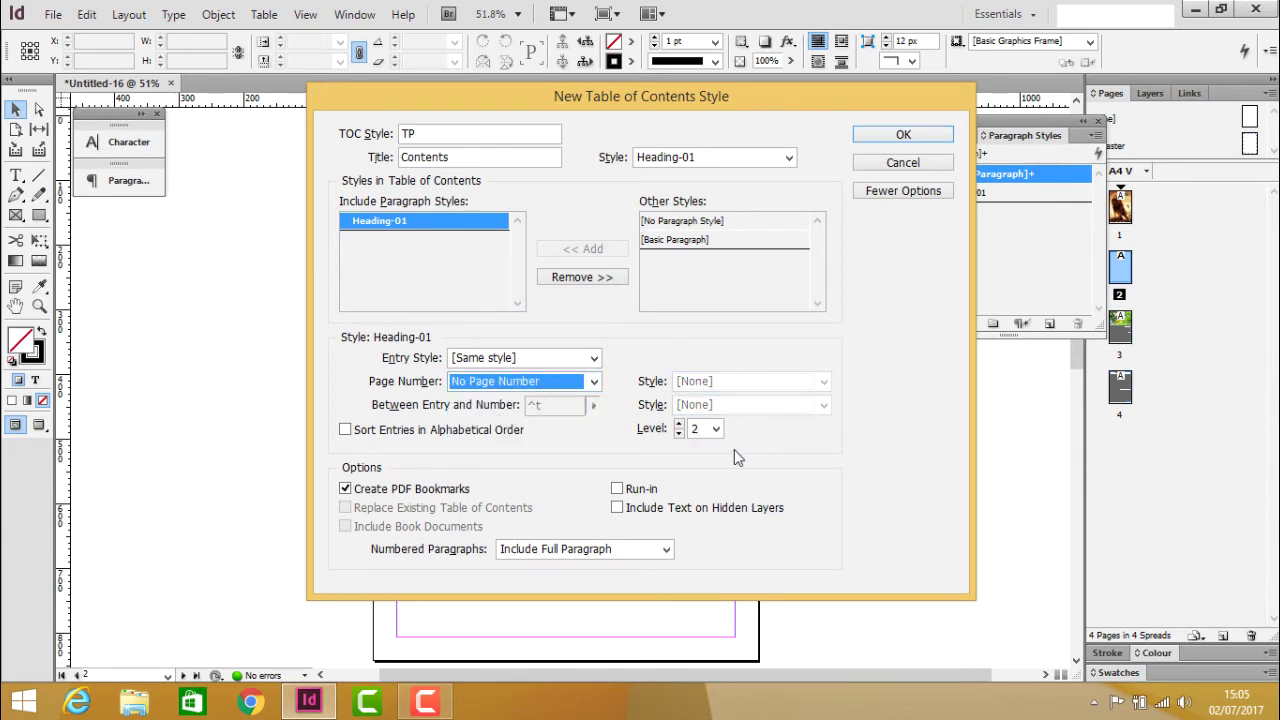
click(594, 358)
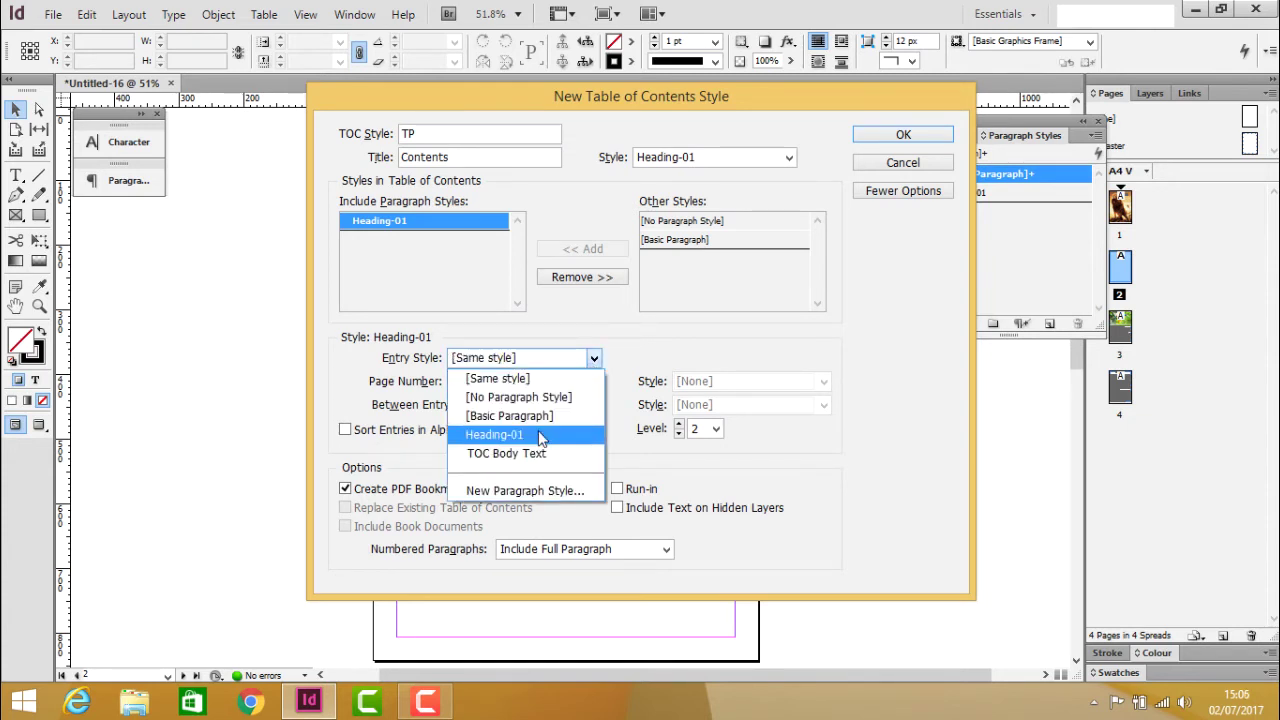
click(536, 434)
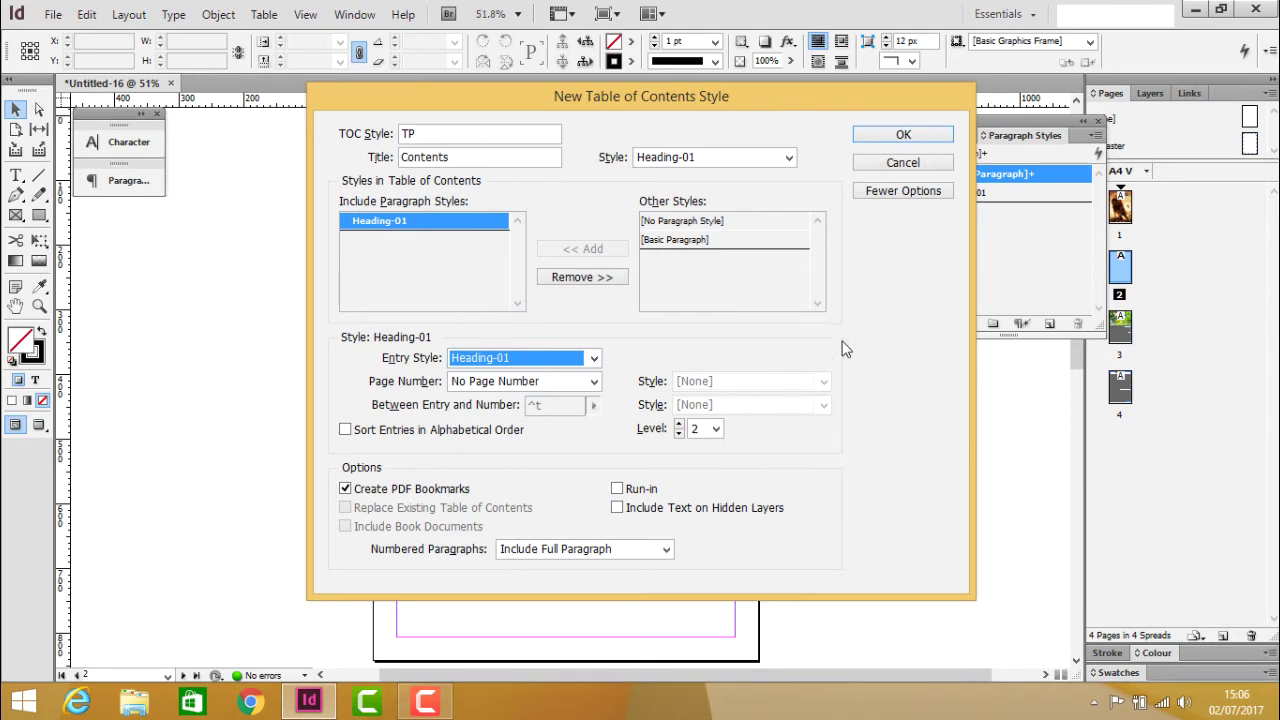
click(895, 138)
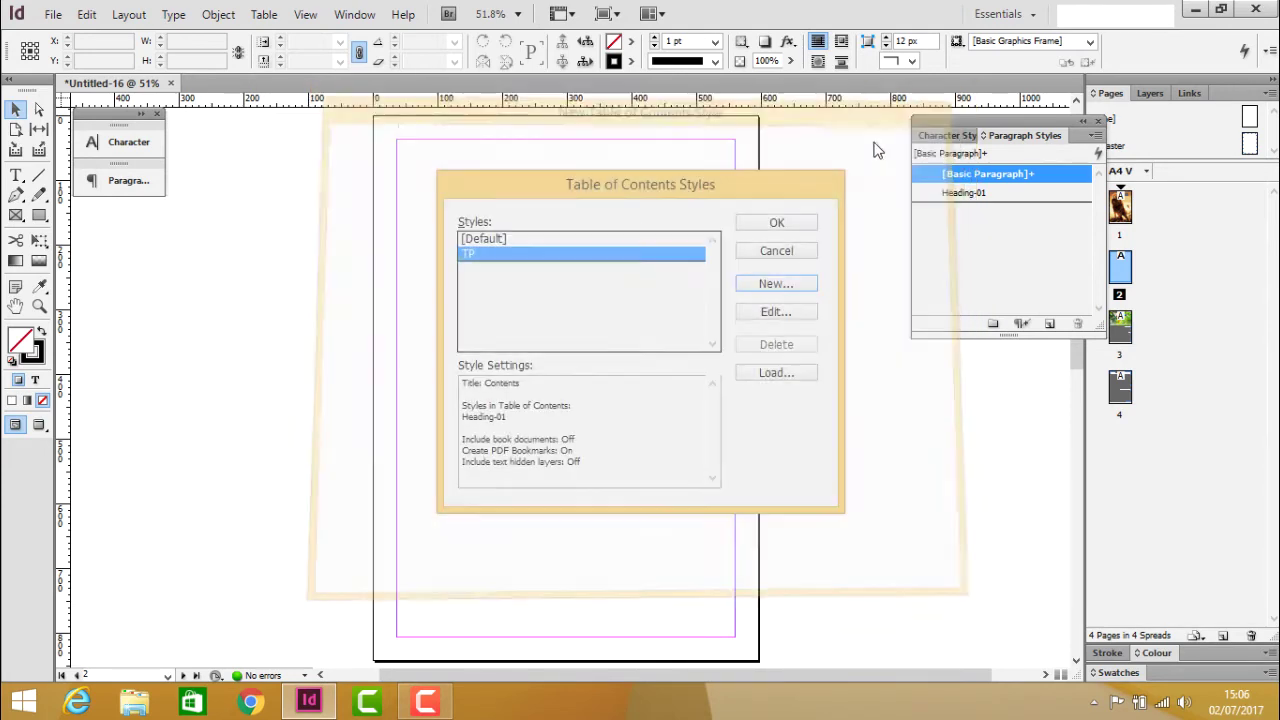
click(792, 224)
Step: Generate a table of contents with the TP style and place it at the top-left margin corner of page 2
click(129, 14)
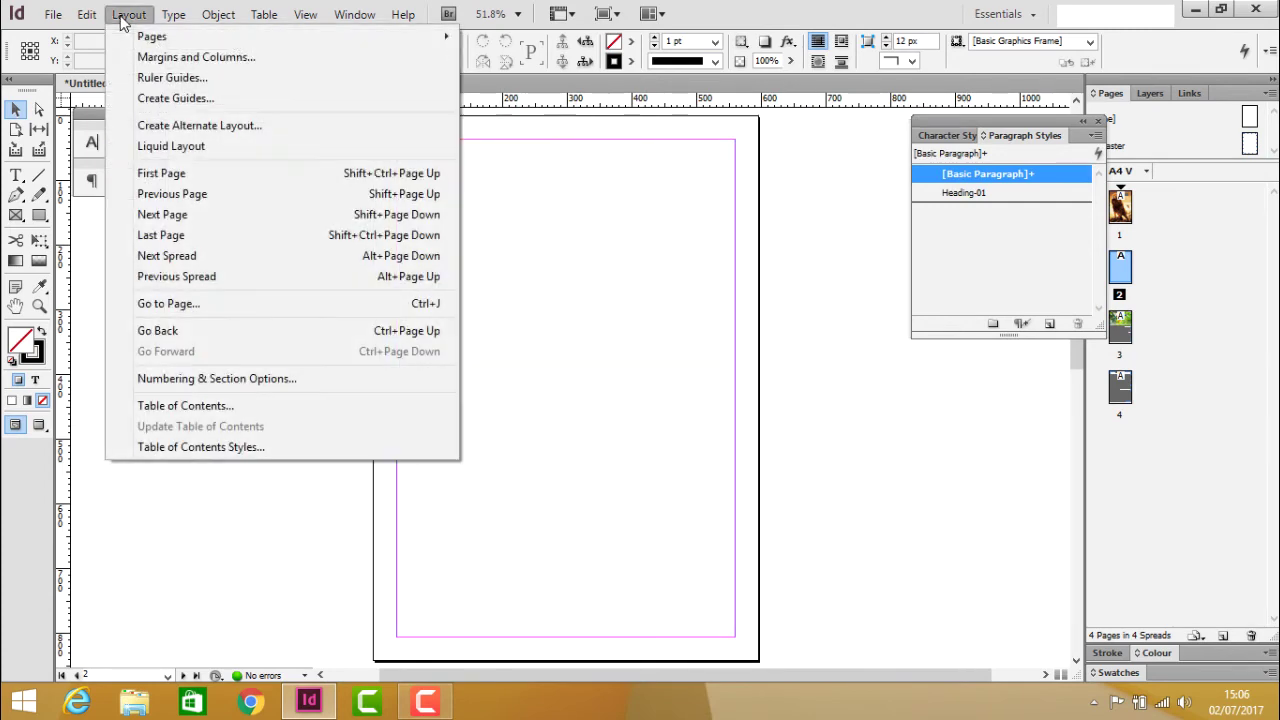
click(180, 406)
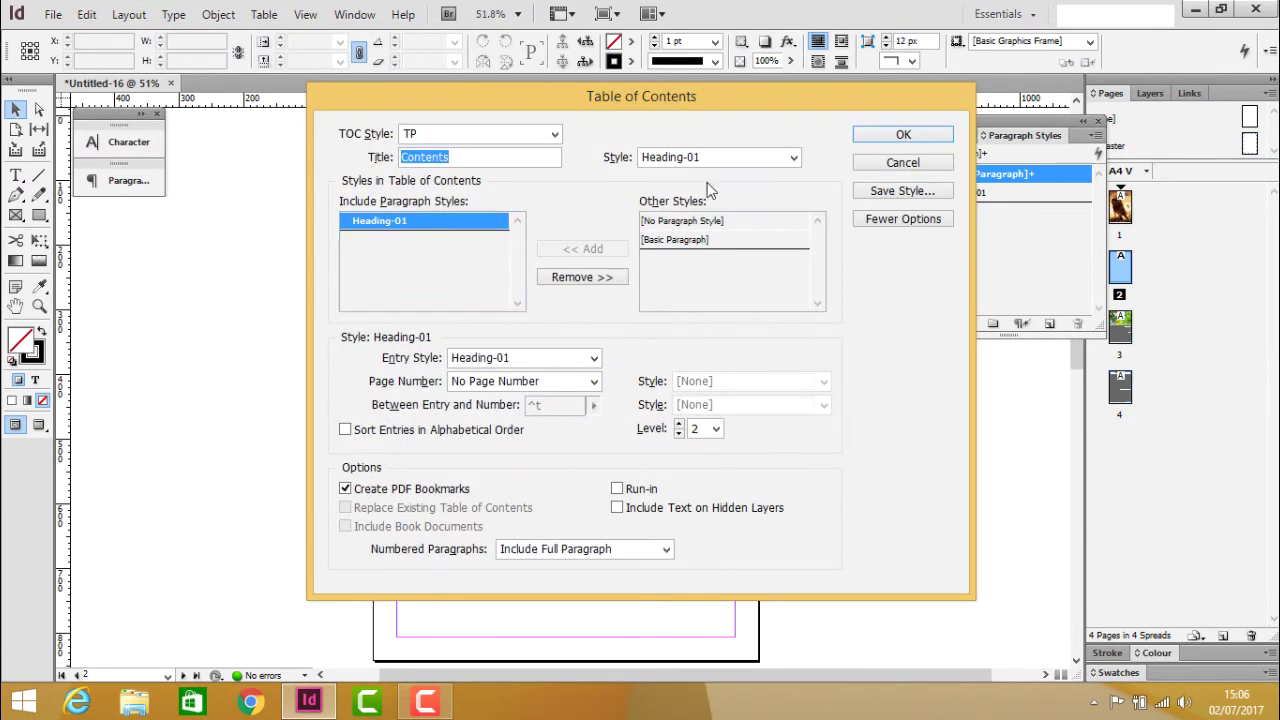
click(905, 134)
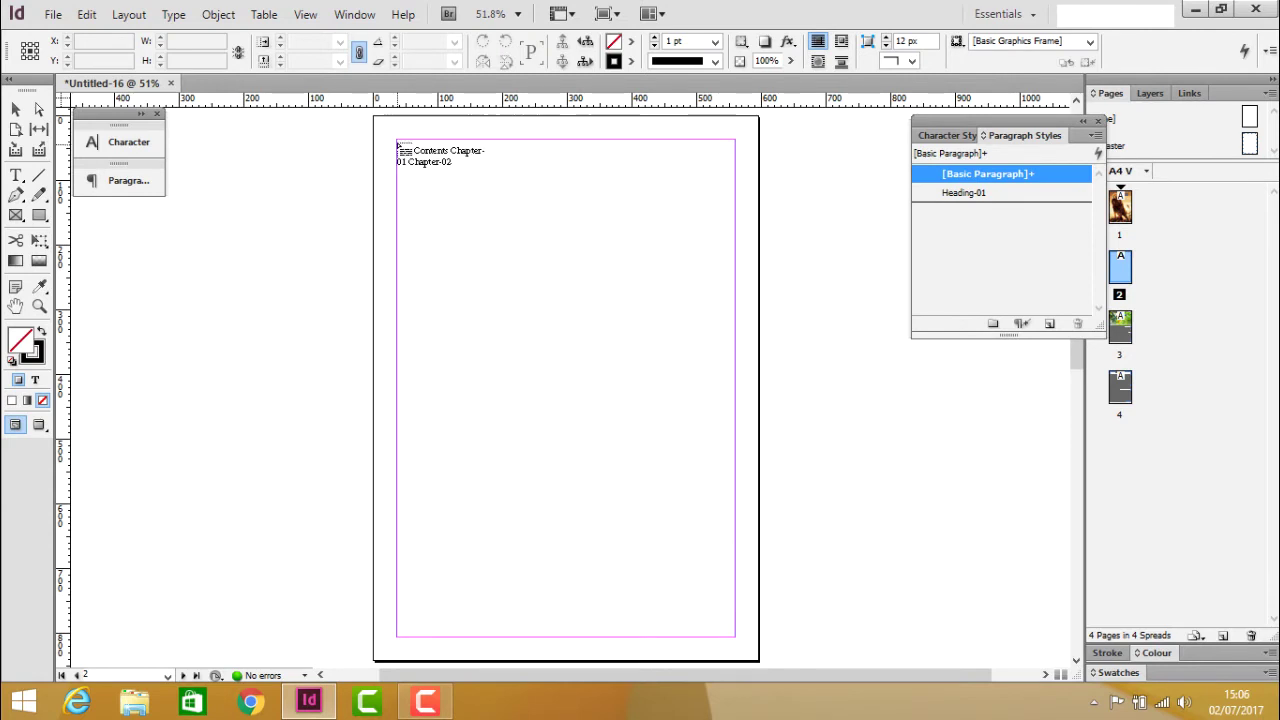
click(398, 143)
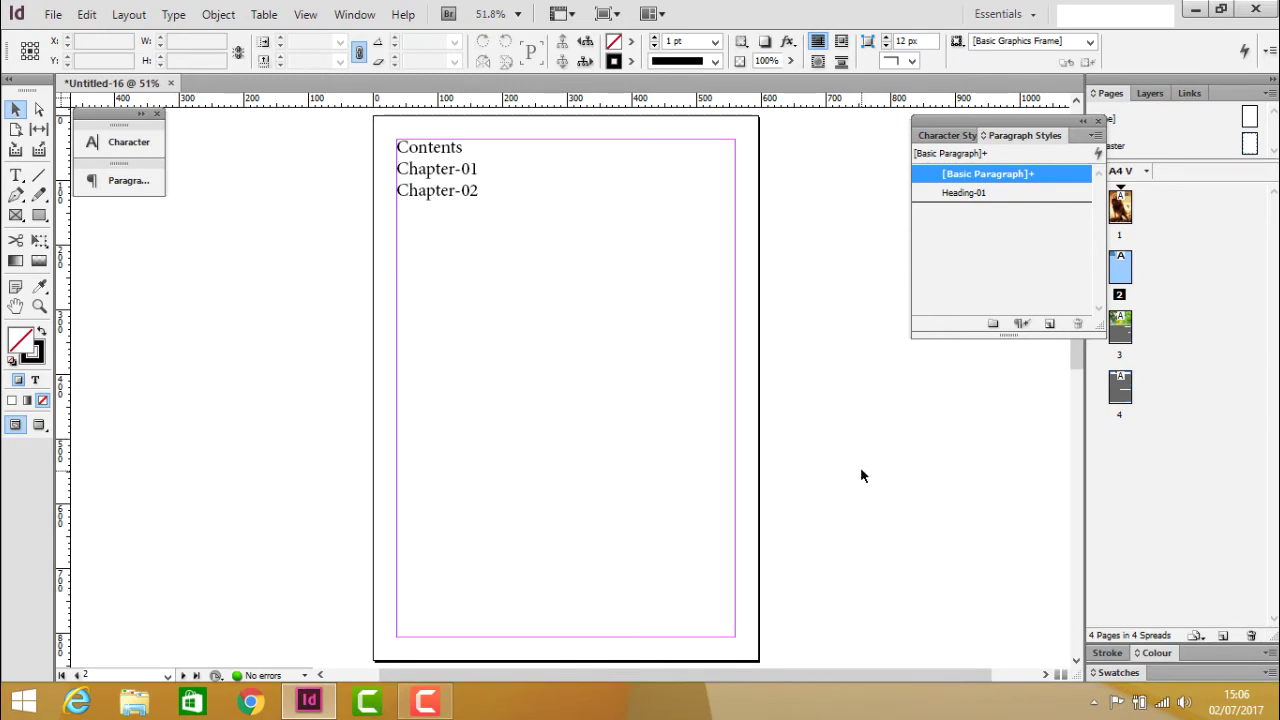
Step: Look through the document pages and export it to the Desktop in EPUB format with the file name "Epub"
scroll(834, 452, up, 8)
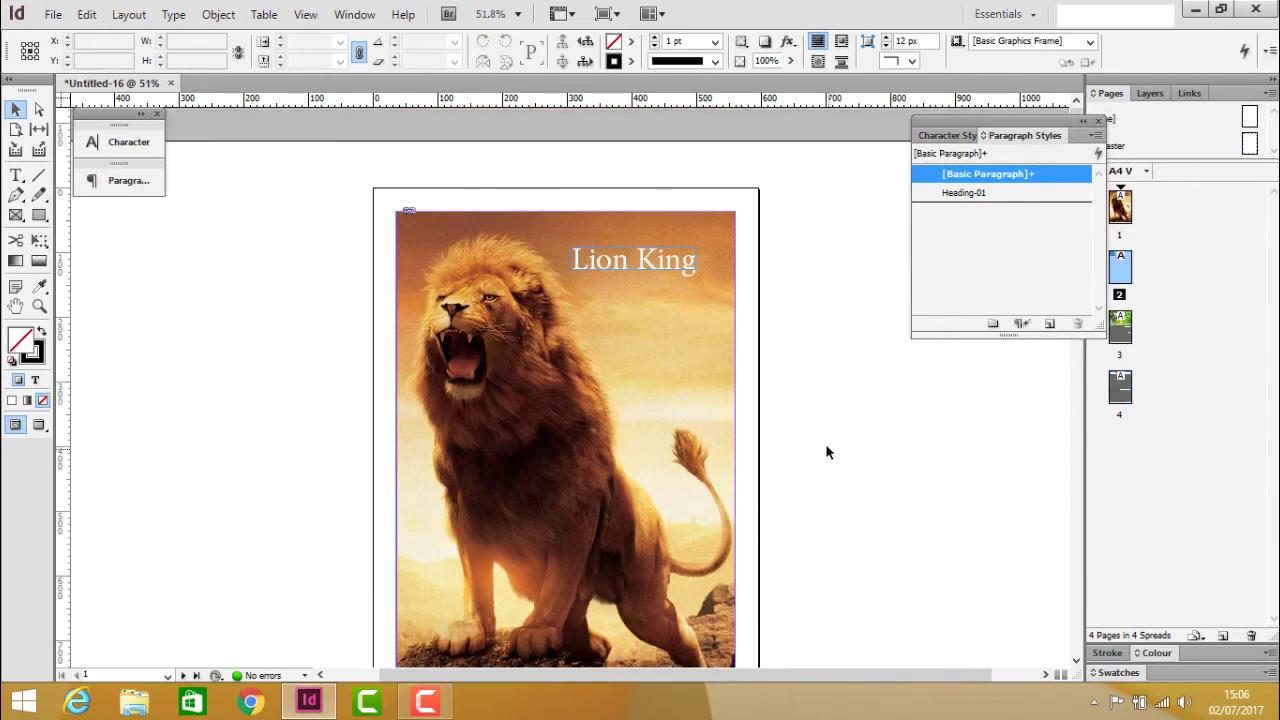
scroll(826, 452, down, 15)
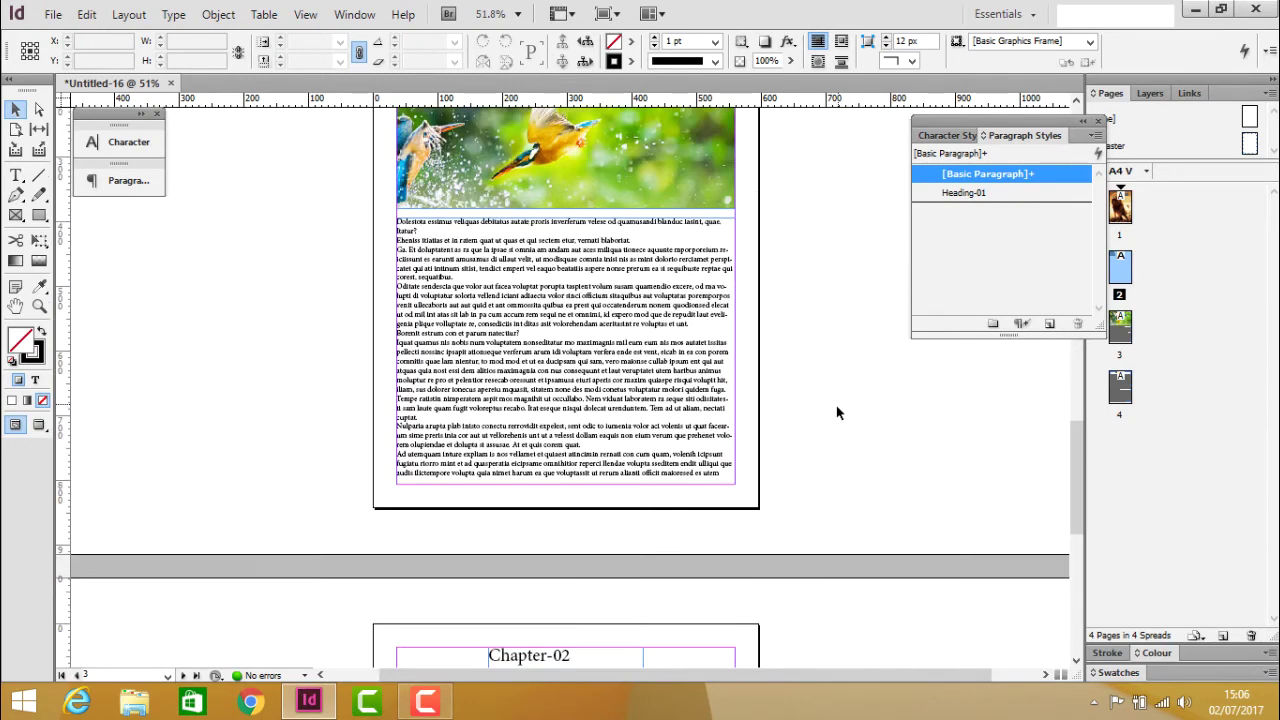
scroll(833, 398, up, 12)
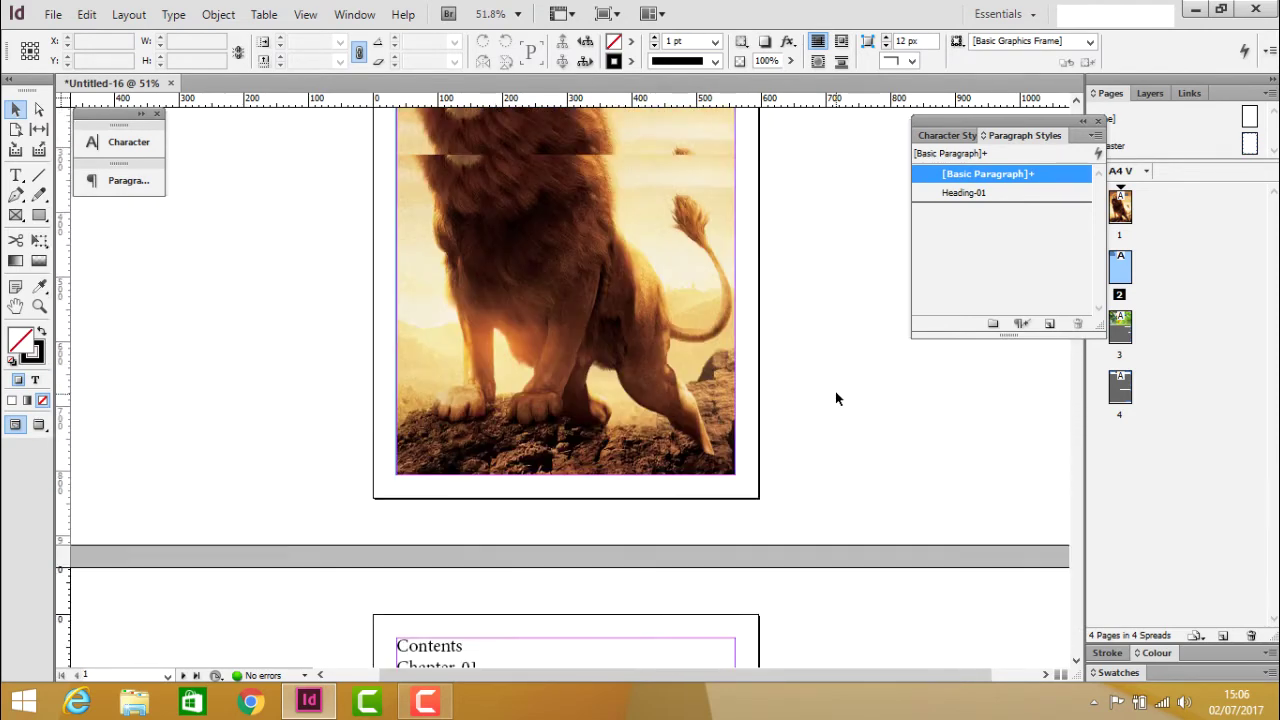
scroll(836, 398, up, 2)
click(53, 14)
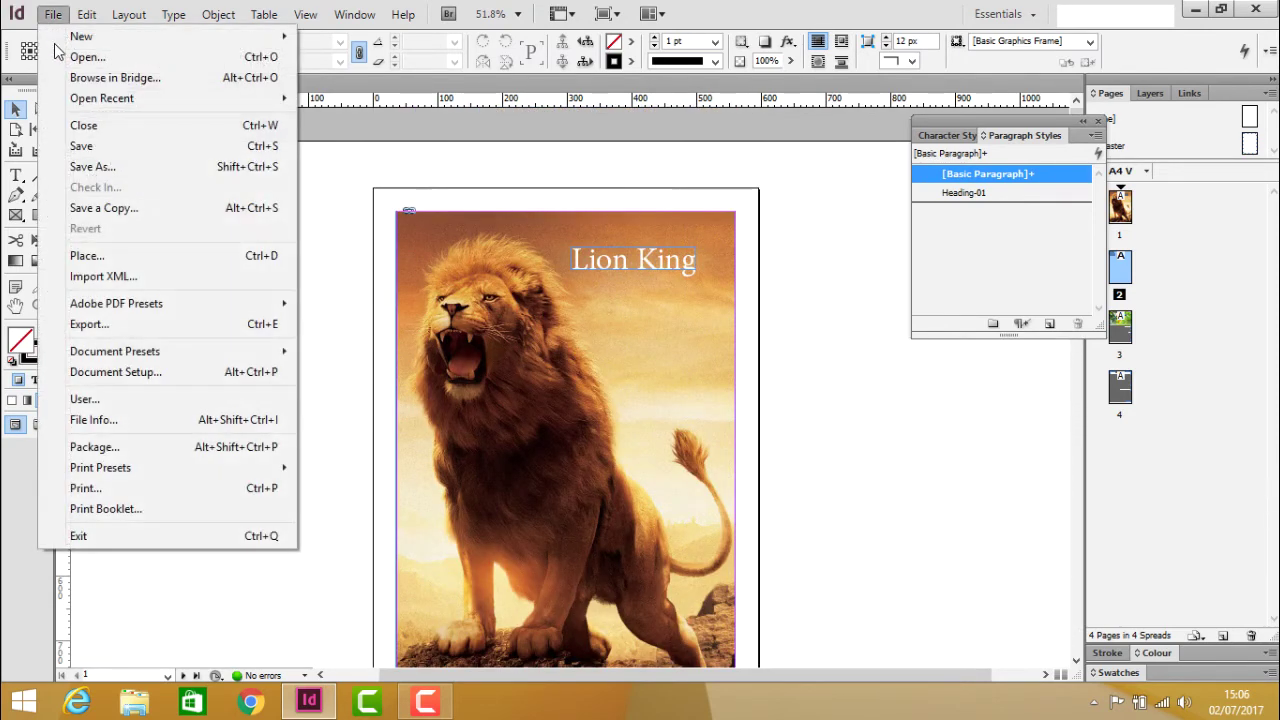
click(100, 324)
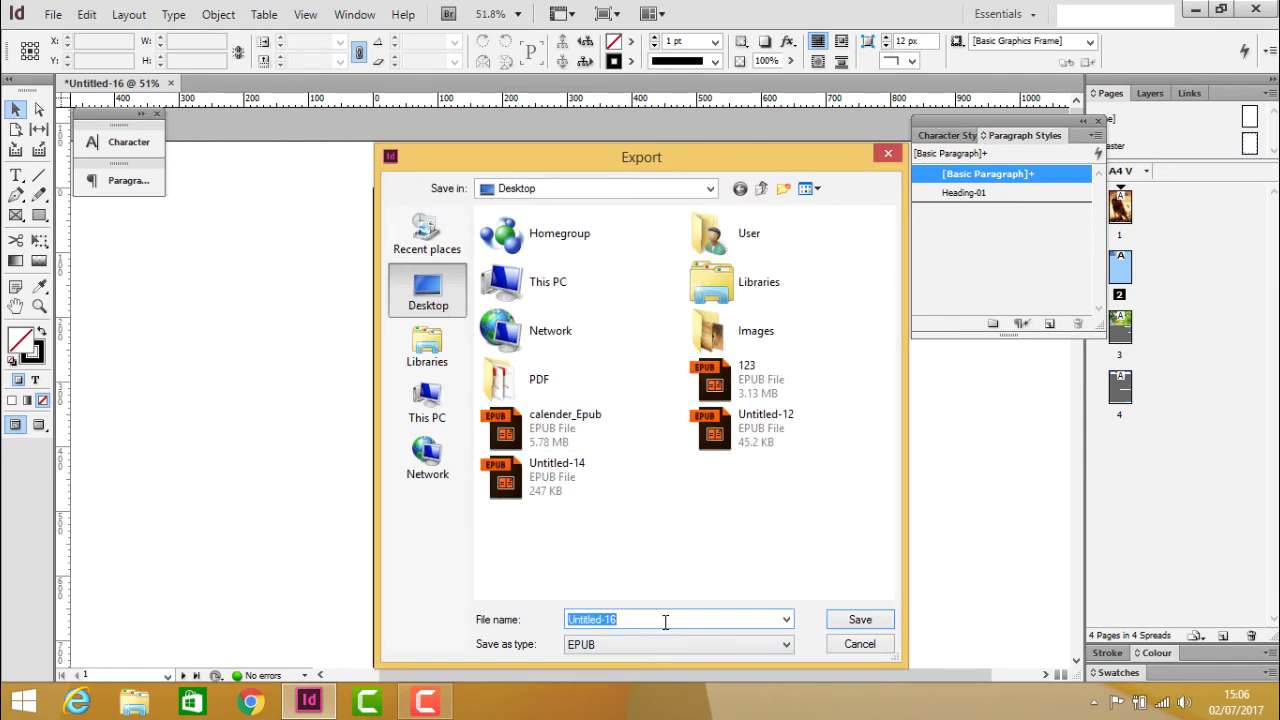
text(Epub)
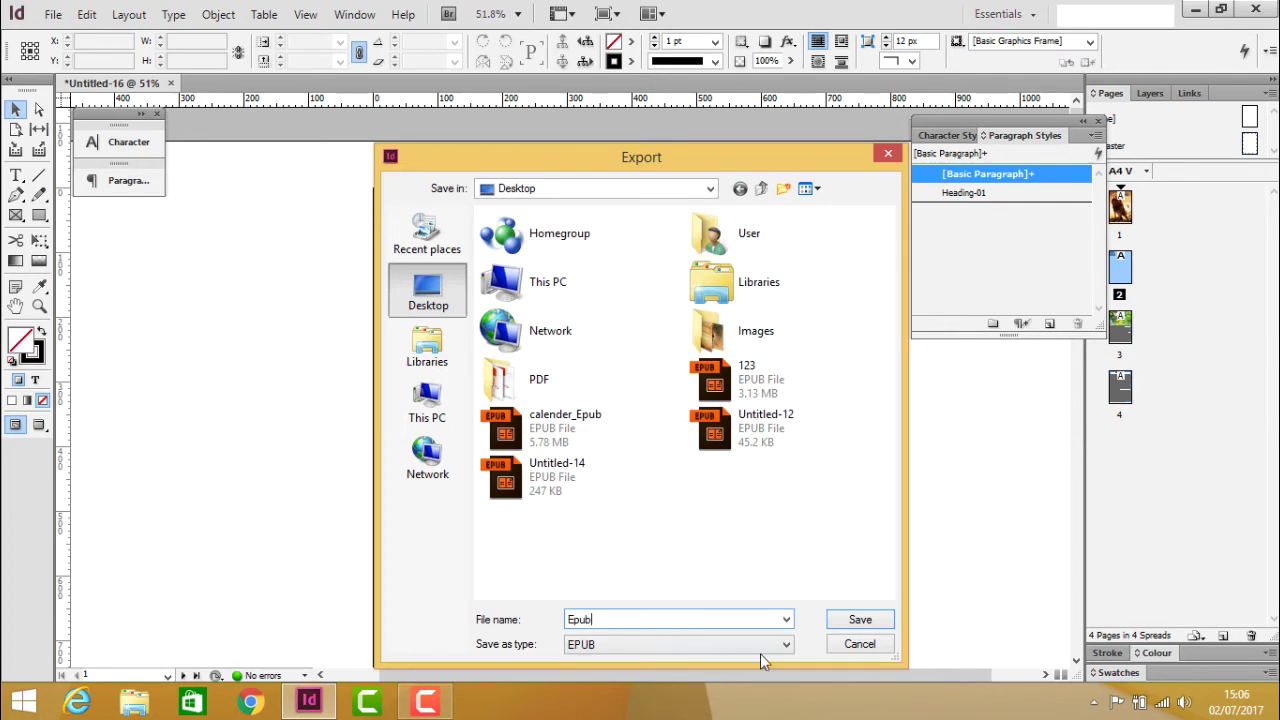
click(862, 620)
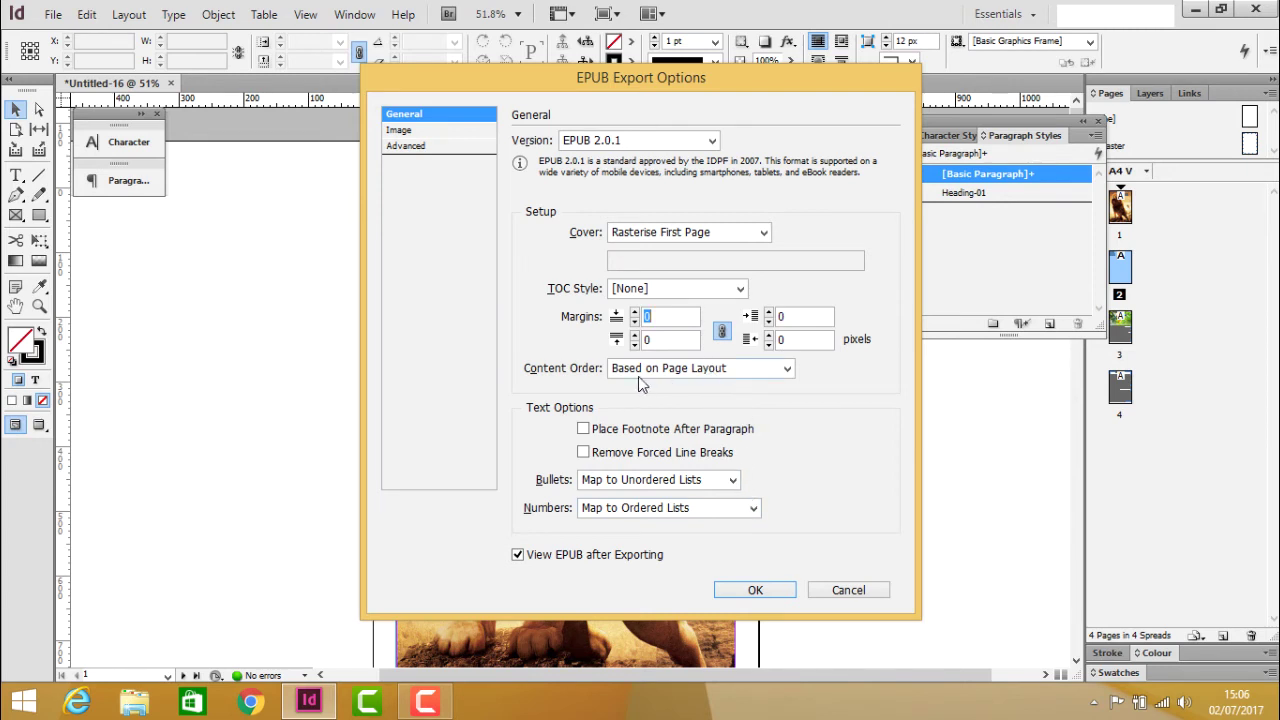
Step: Keep the content order as Based on Page Layout and review the image settings of the EPUB export
click(680, 372)
click(682, 372)
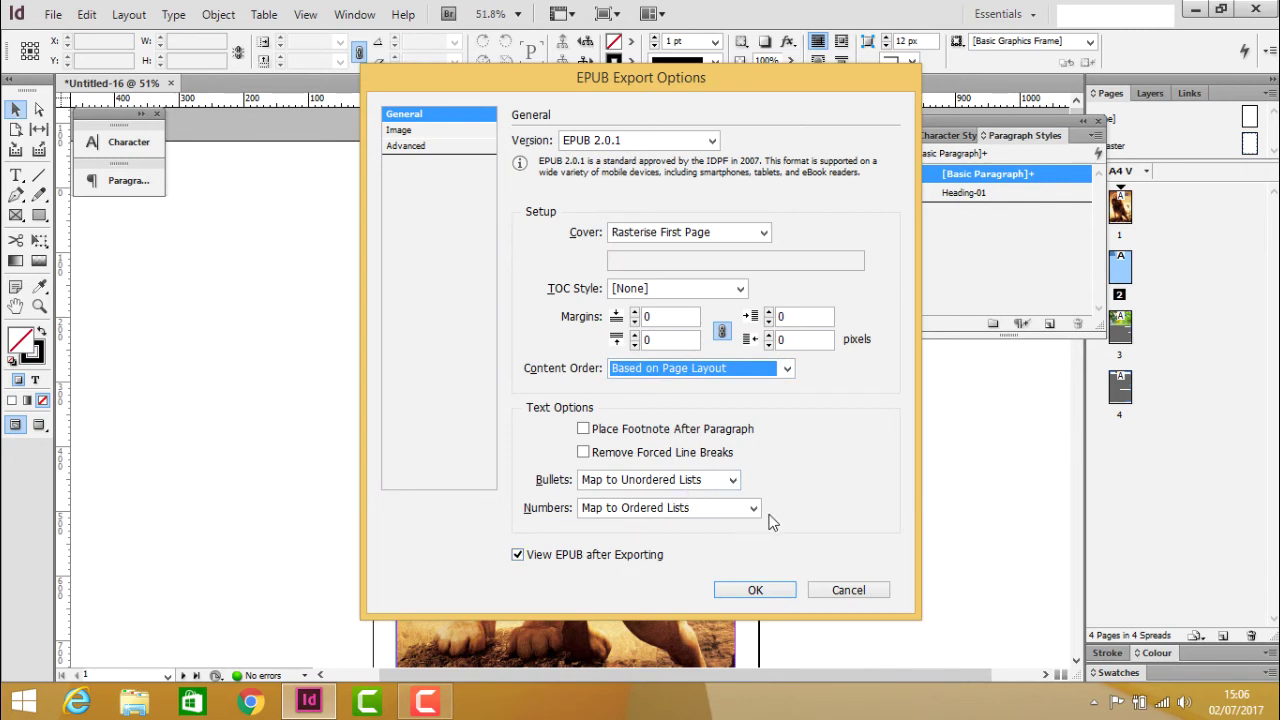
click(420, 131)
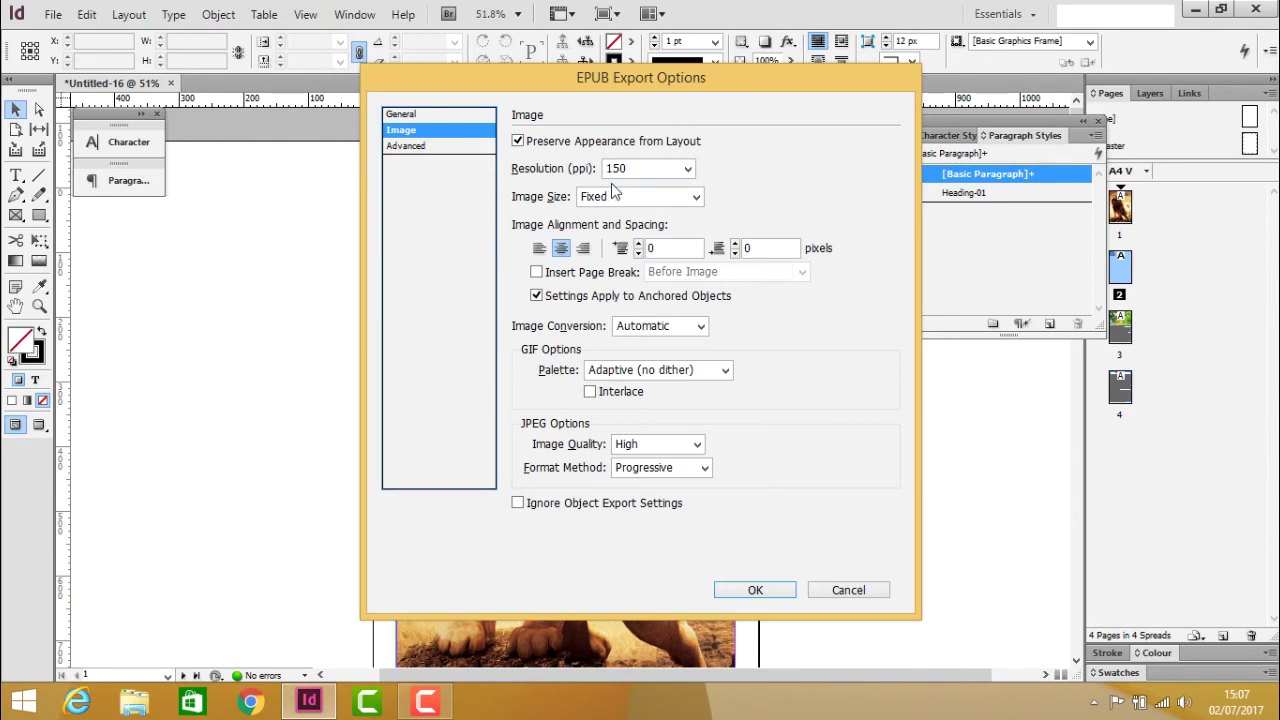
Step: Enter "Tutorials Point" as the publisher in the EPUB metadata
click(410, 146)
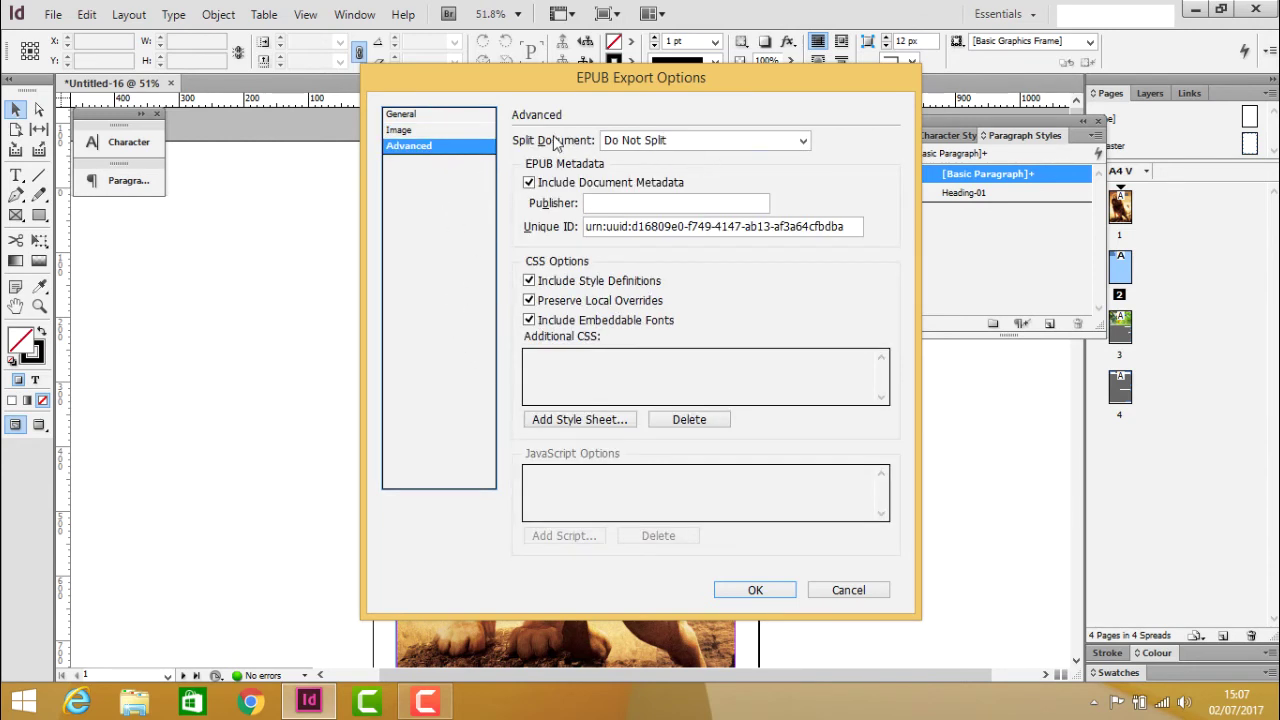
click(620, 205)
text(TP)
text(torials)
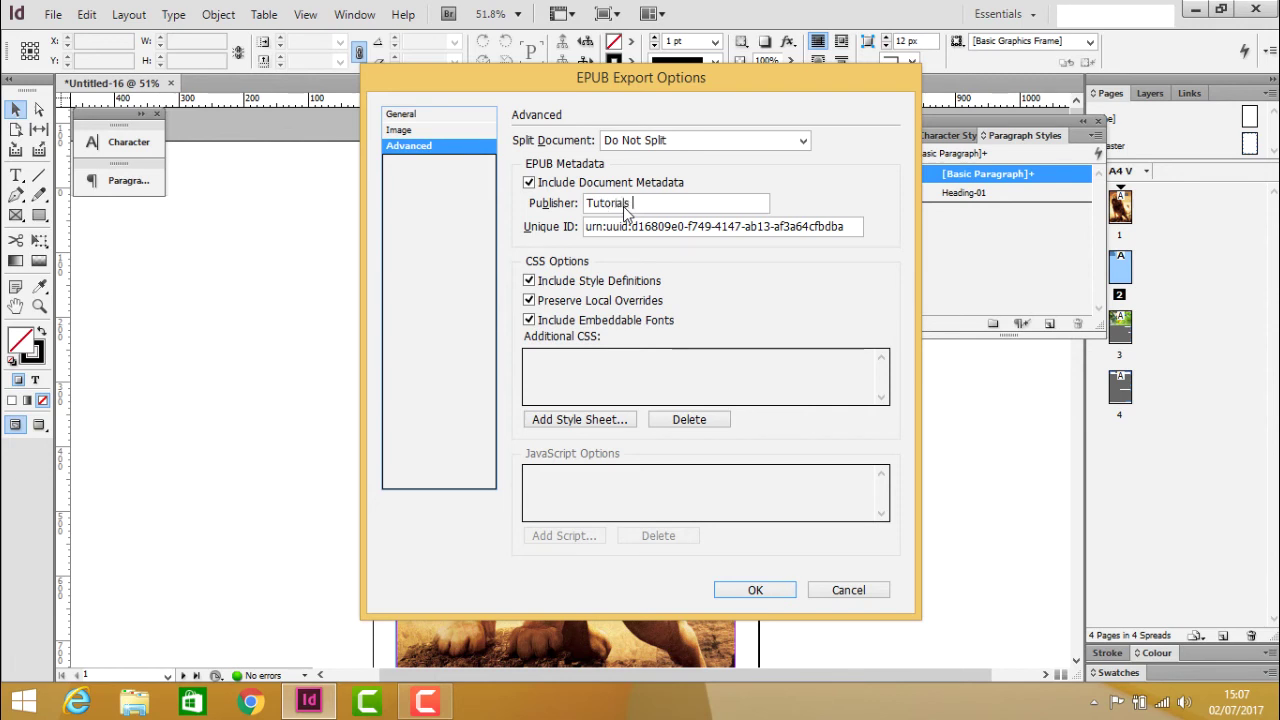
text( Point)
Step: Split the EPUB document at the Heading-01 style and run the export without adding a style sheet
click(803, 141)
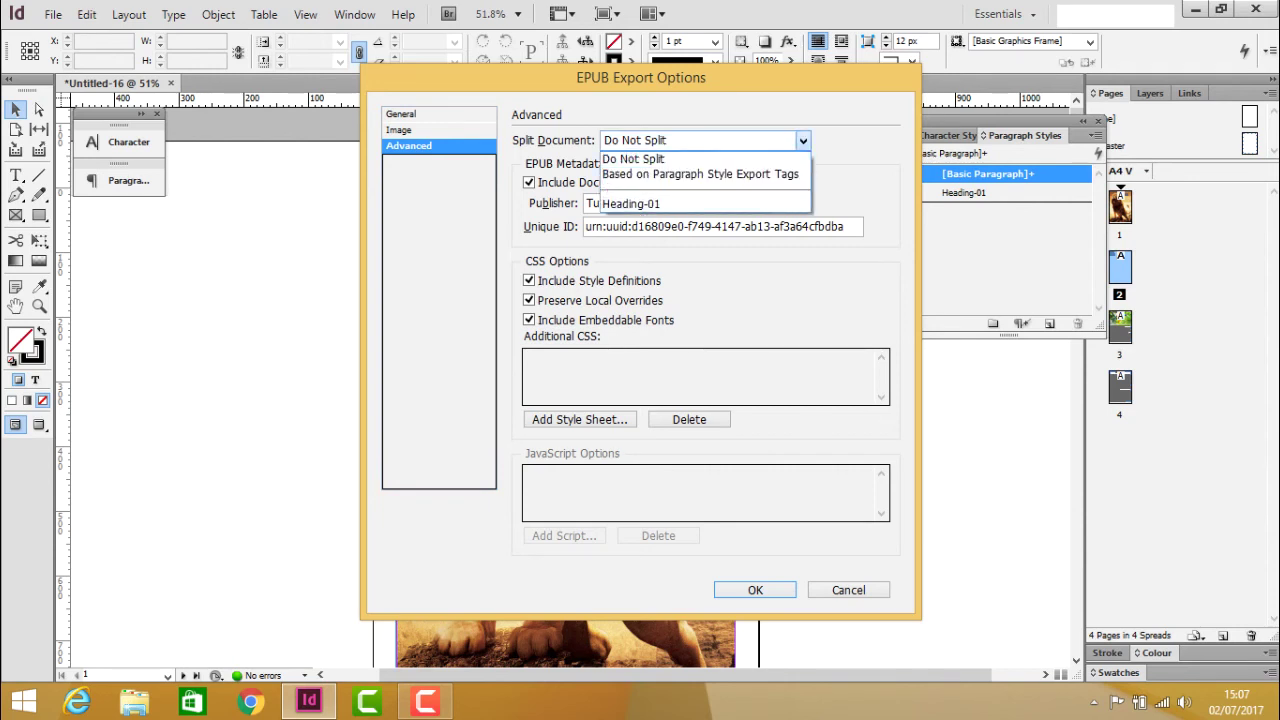
click(631, 204)
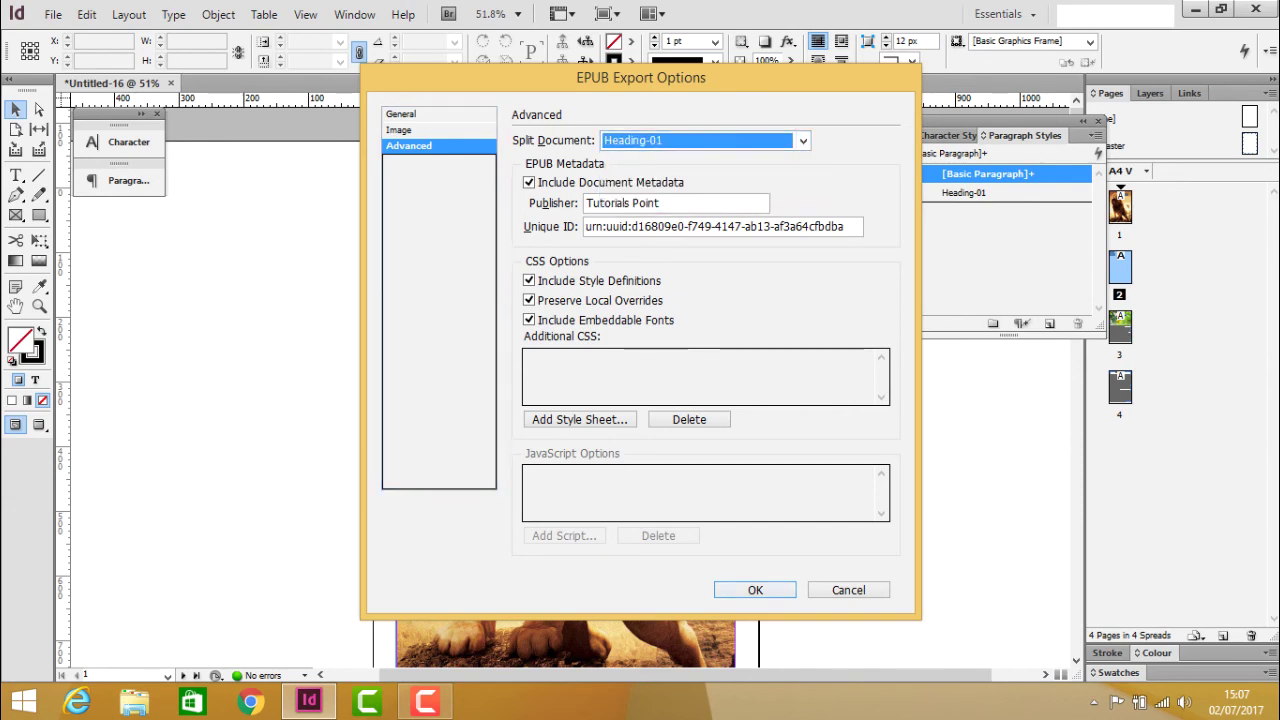
click(579, 419)
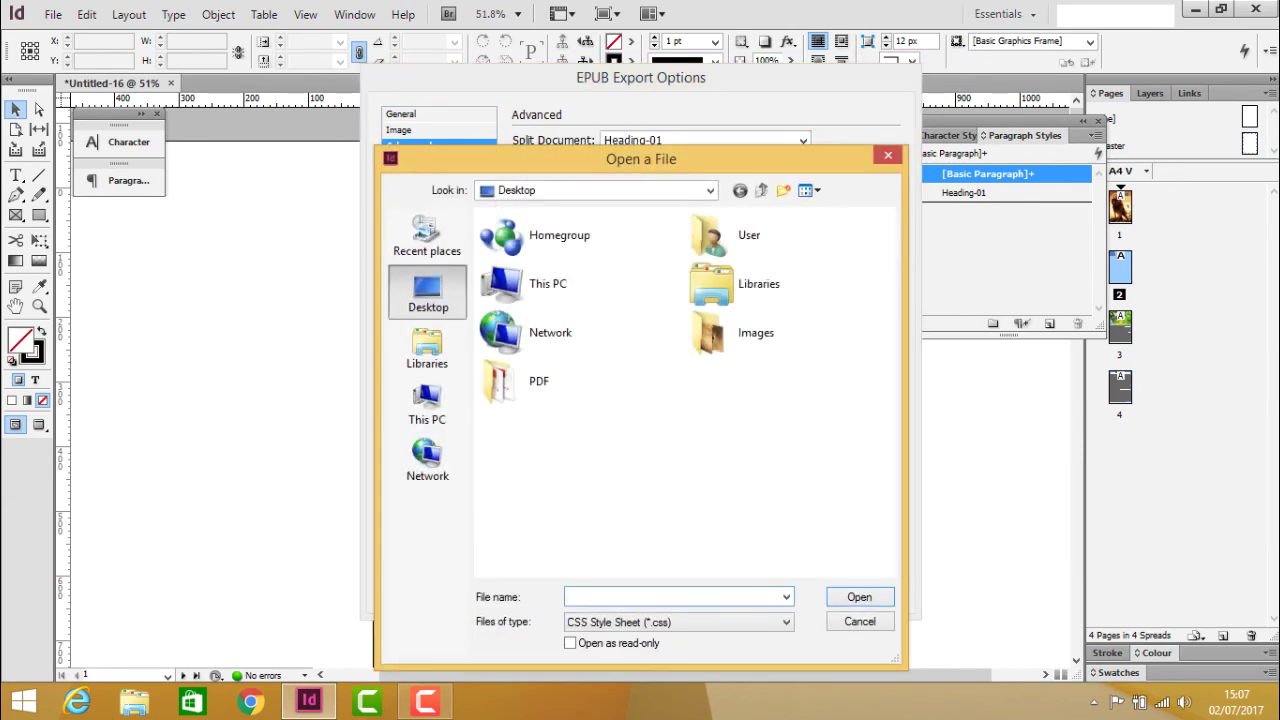
key(Escape)
key(Return)
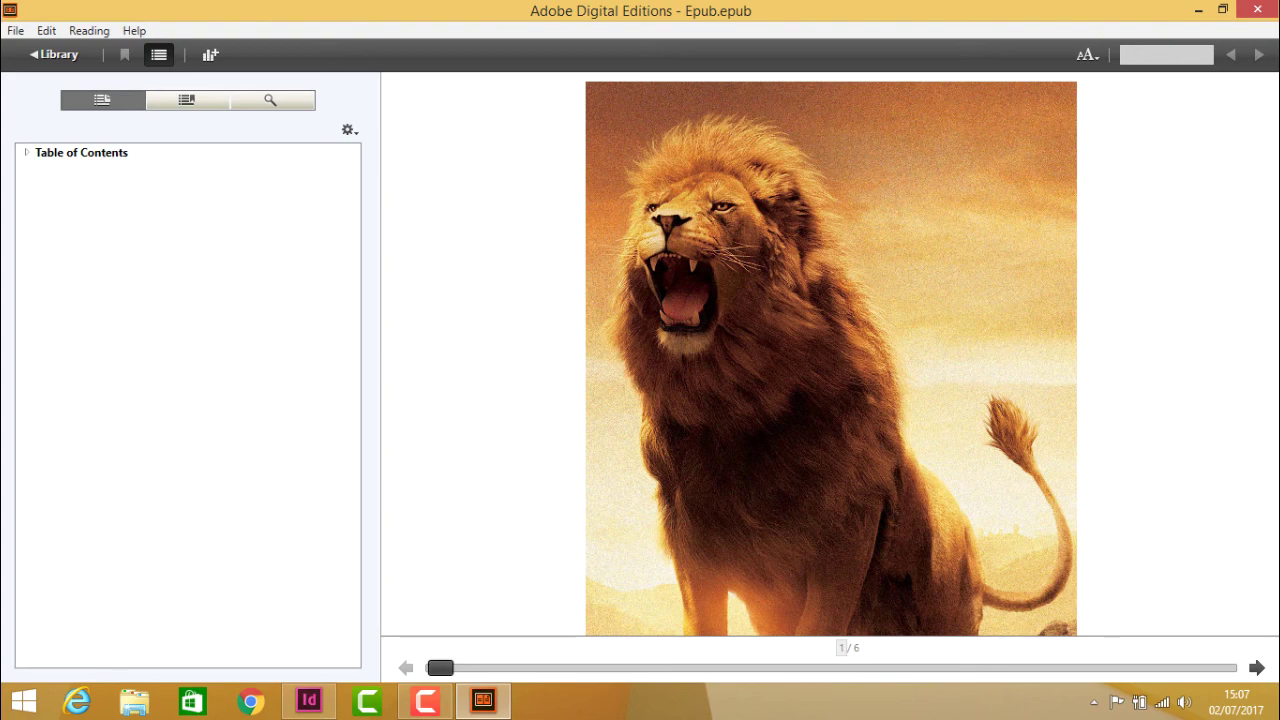
Step: Page through the exported EPUB in Adobe Digital Editions, go back to its cover, and return to InDesign
key(Right)
key(Left)
key(Right)
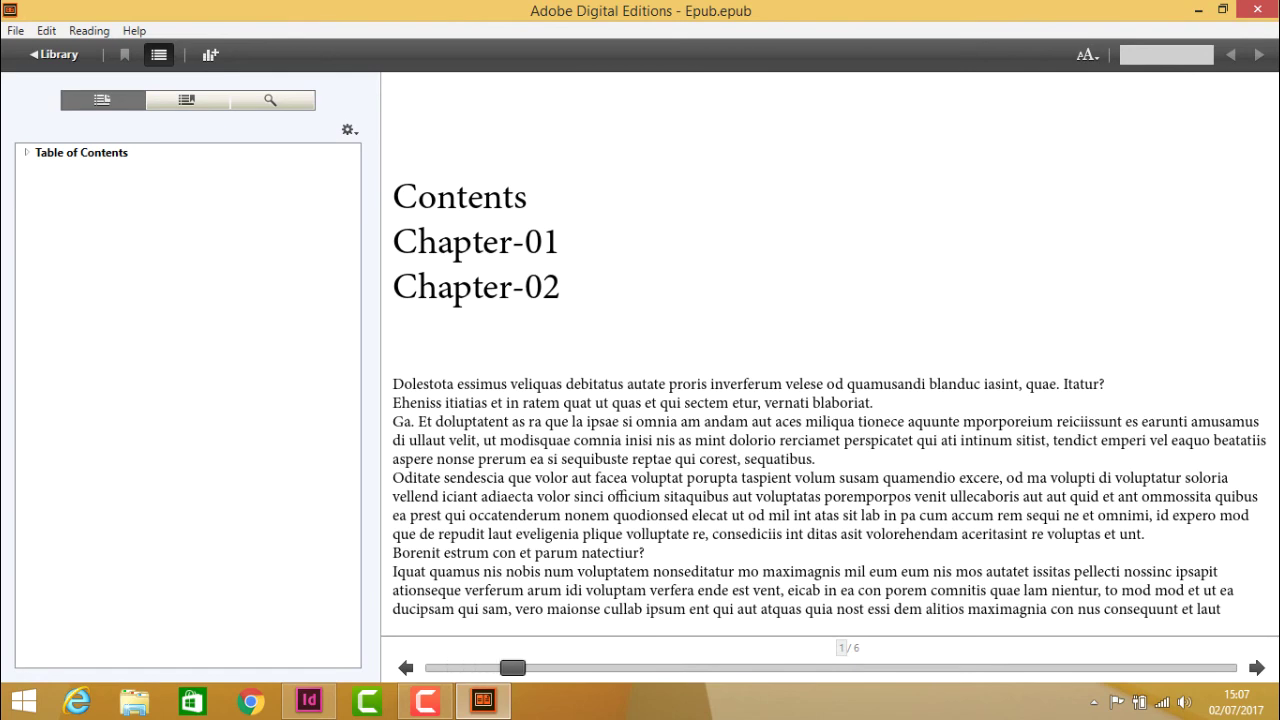
key(Right)
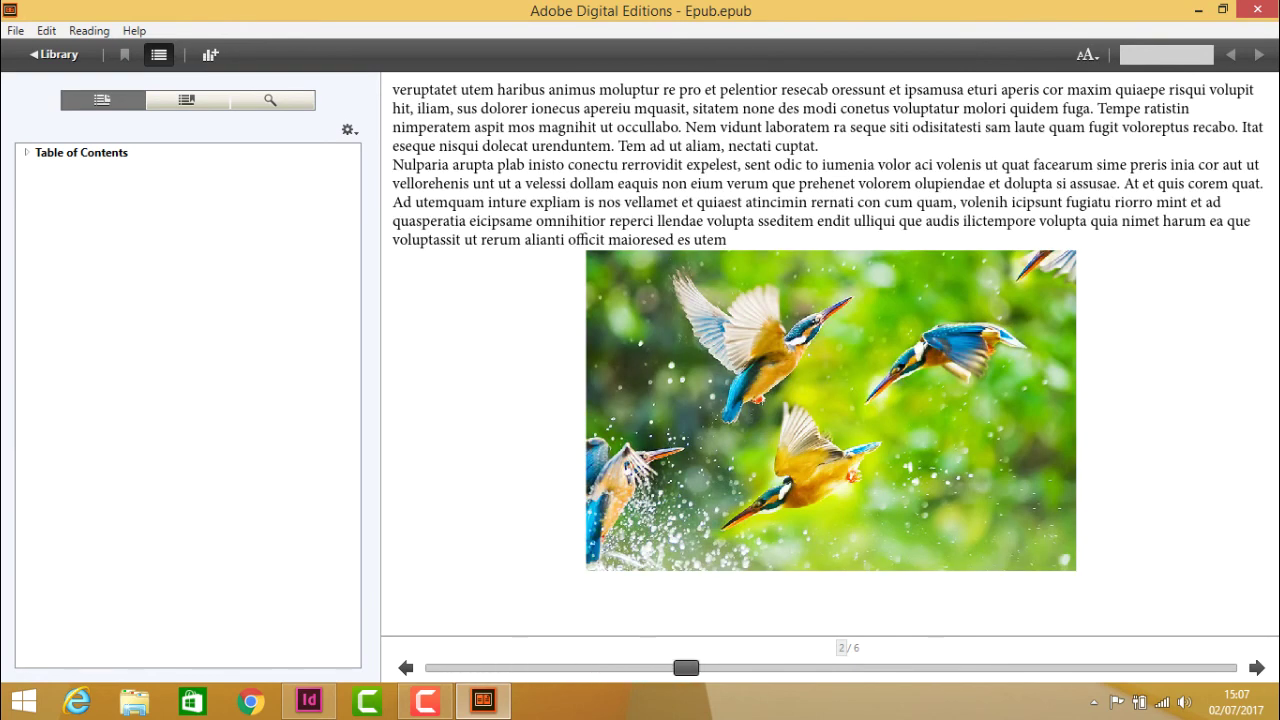
key(Right)
key(Right)
key(Right)
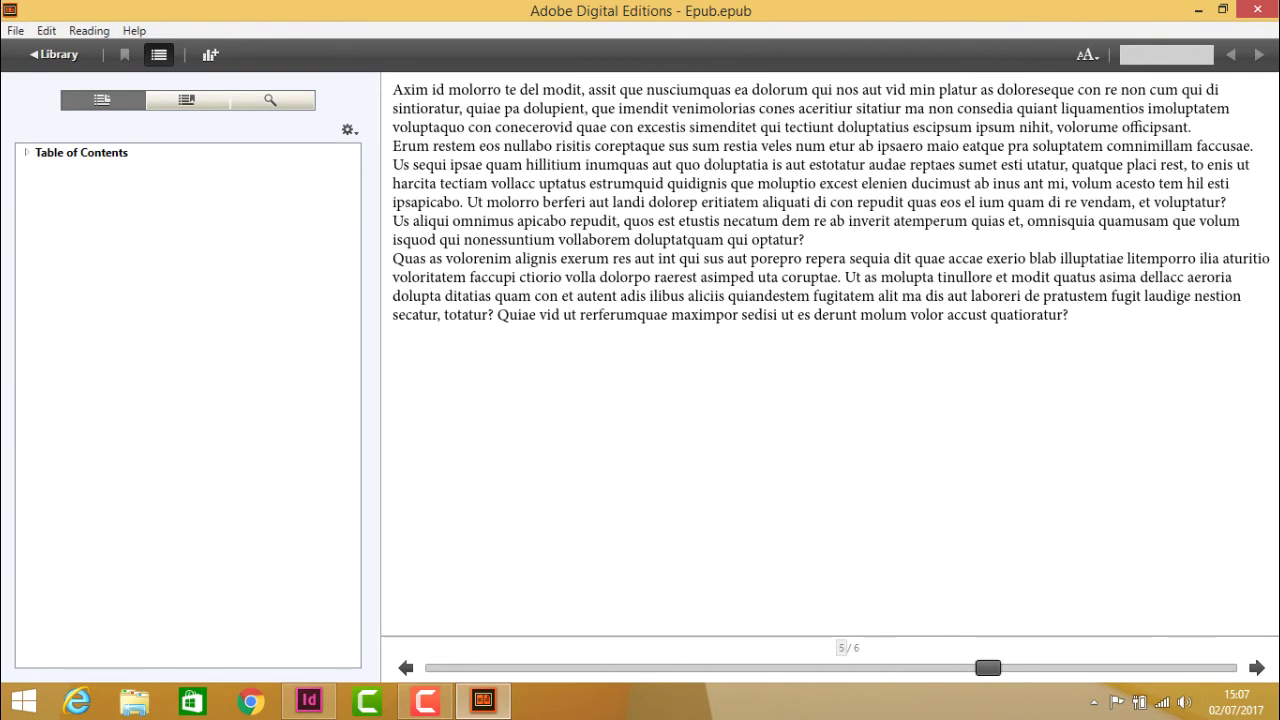
key(Right)
drag(1222, 667, 442, 667)
key(Left)
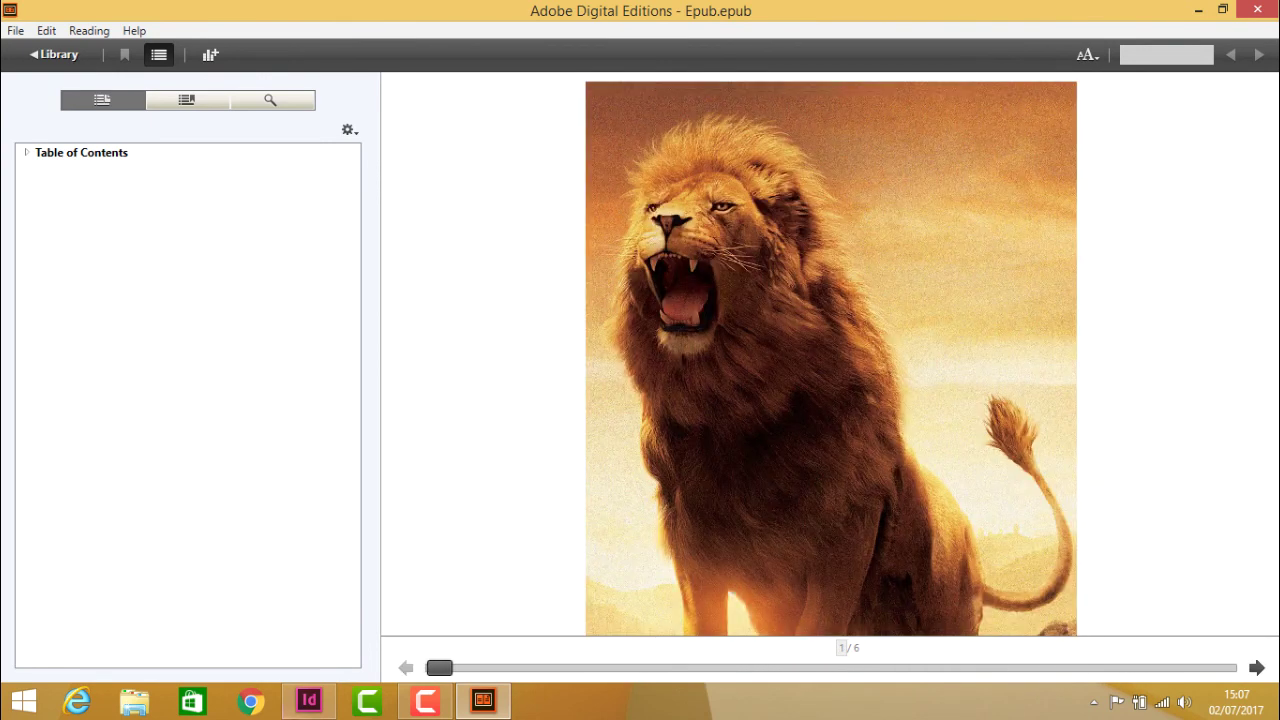
key(ctrl+d)
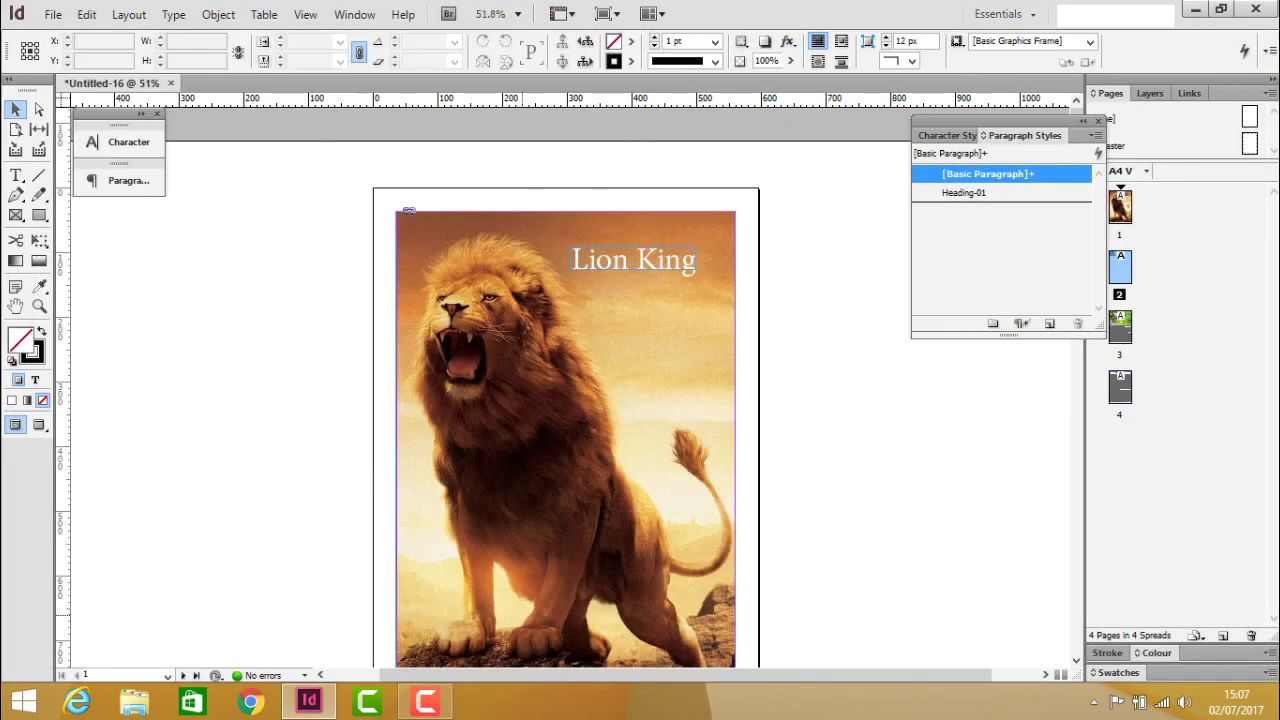